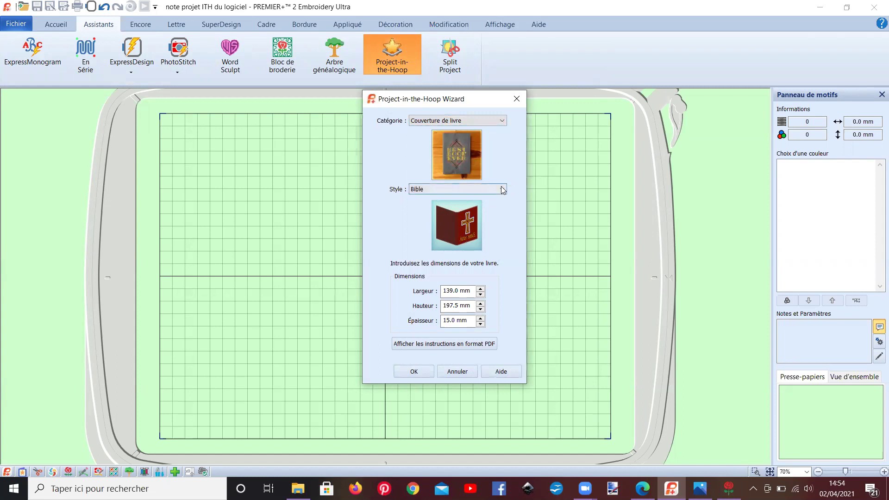
# Set the book cover project's style to Carnet.
pyautogui.click(503, 190)
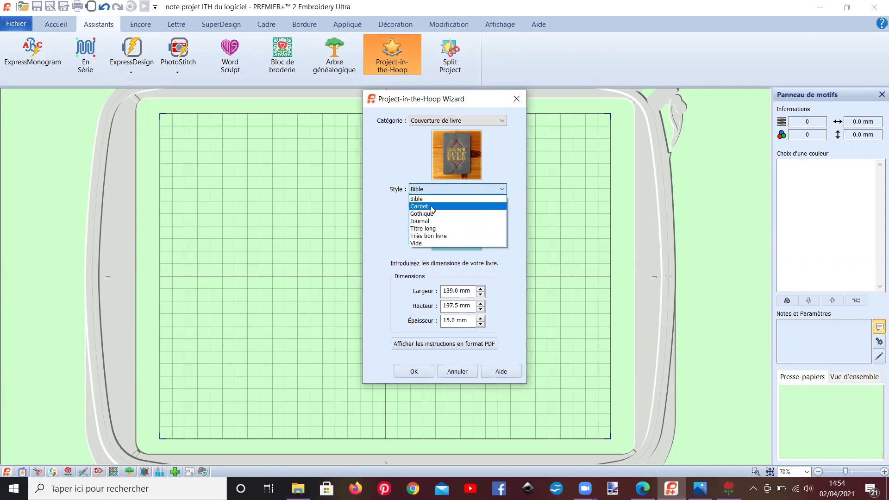
pyautogui.click(430, 206)
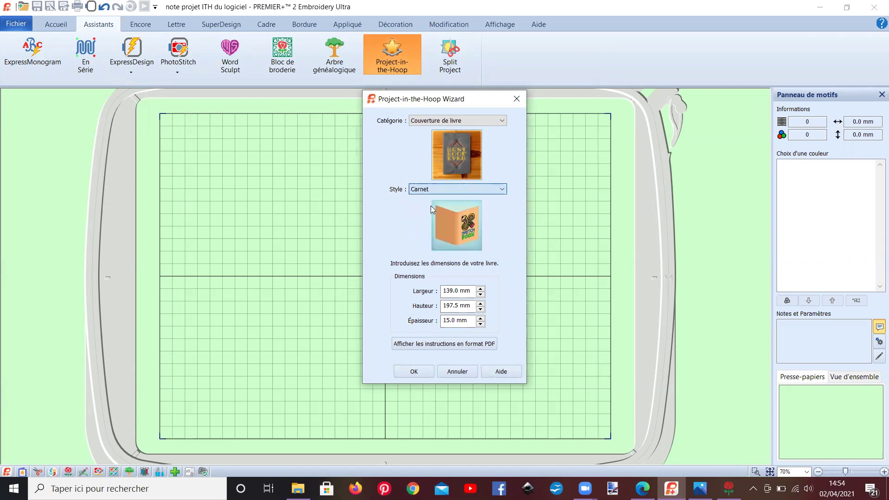
# Open the PDF instructions for the book cover, skim through the preparation notes and sewing steps, and return to the wizard.
pyautogui.click(462, 343)
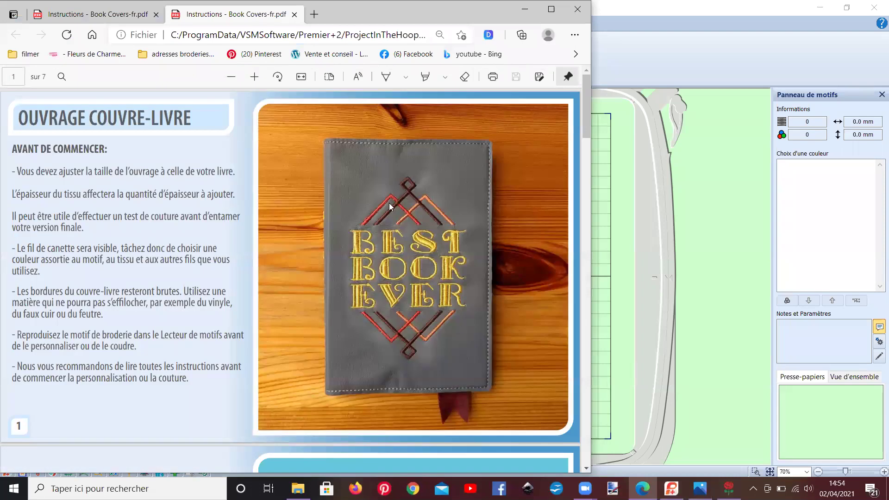
pyautogui.scroll(-7, 363, 176)
pyautogui.scroll(-10, 342, 206)
pyautogui.scroll(-8, 343, 207)
pyautogui.scroll(6, 343, 207)
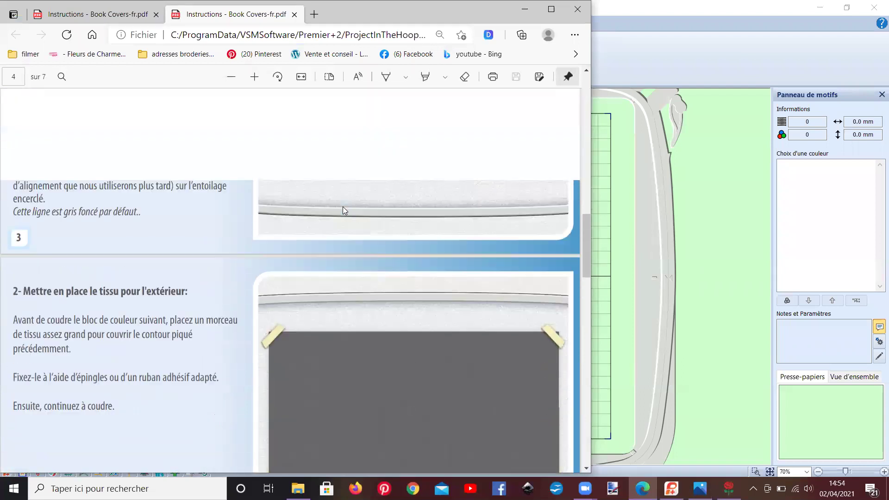
pyautogui.scroll(15, 342, 206)
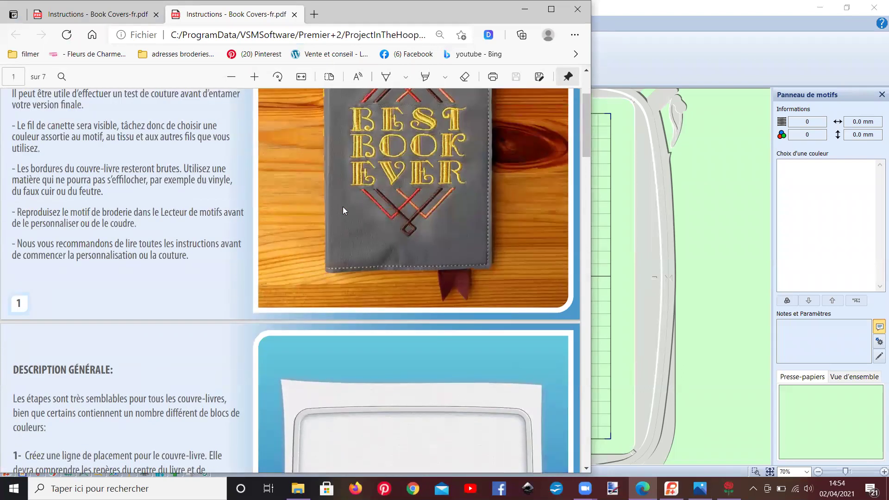
pyautogui.scroll(2, 342, 210)
pyautogui.scroll(2, 343, 207)
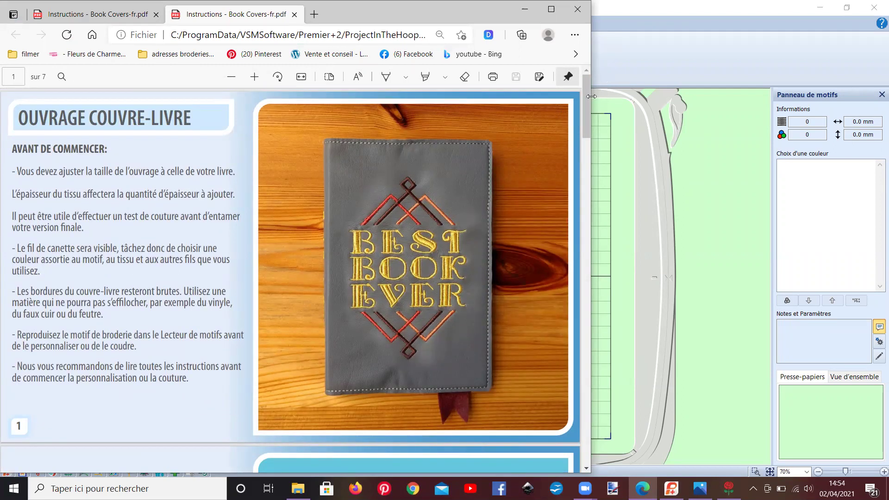
pyautogui.click(682, 198)
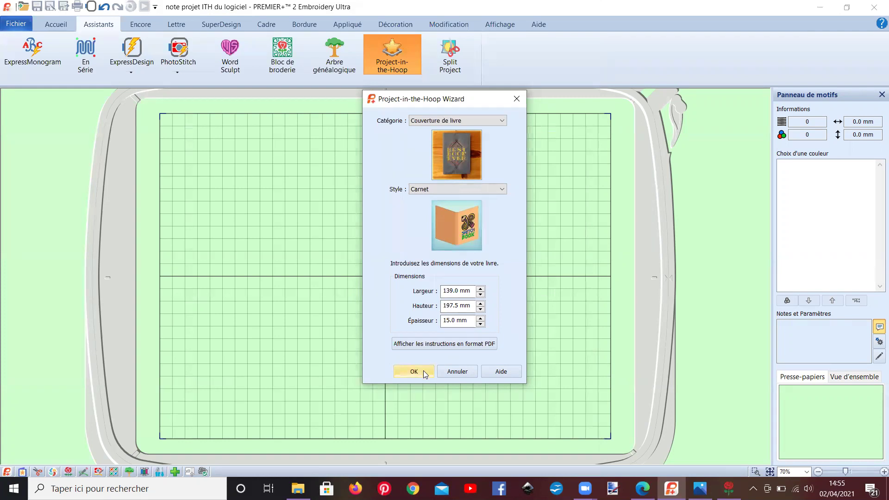
# Generate the Carnet book cover with the current dimensions and save it as "carnet logiciel" in the 1 vidéo folder under AA VIP ORCKI.
pyautogui.click(407, 372)
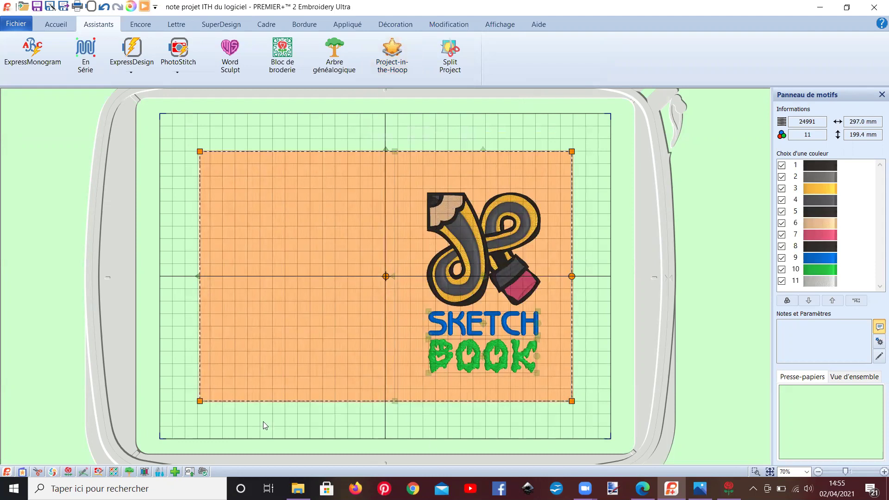
pyautogui.click(16, 25)
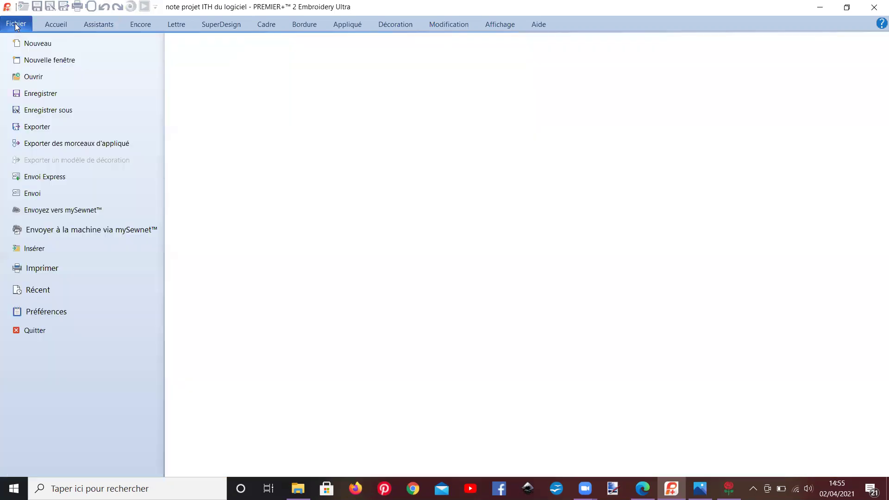
pyautogui.click(59, 113)
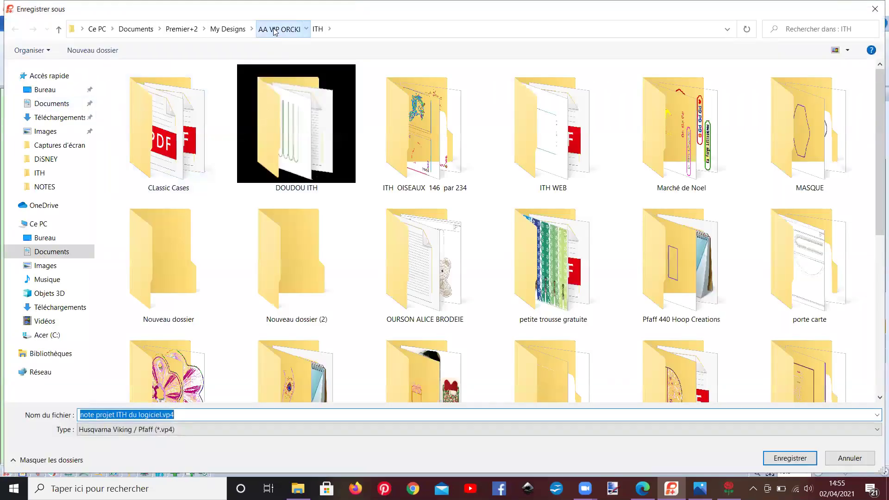
pyautogui.click(274, 30)
pyautogui.doubleClick(122, 68)
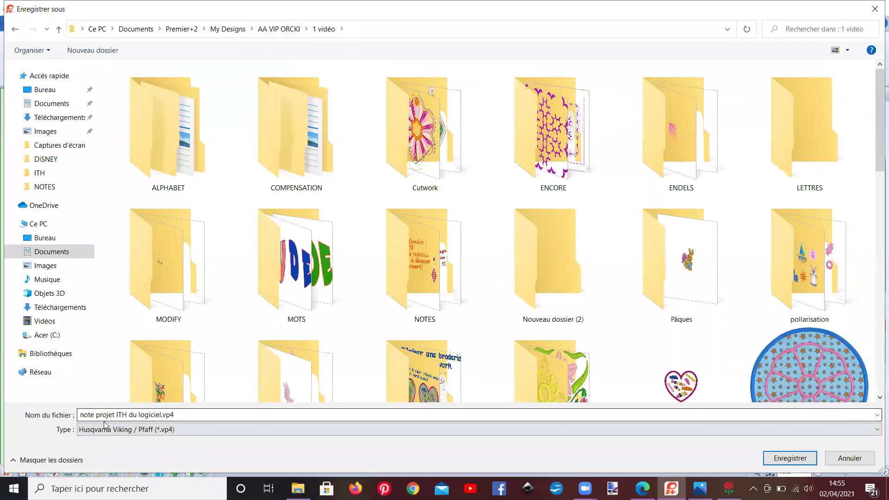
pyautogui.moveTo(183, 418); pyautogui.dragTo(79, 417)
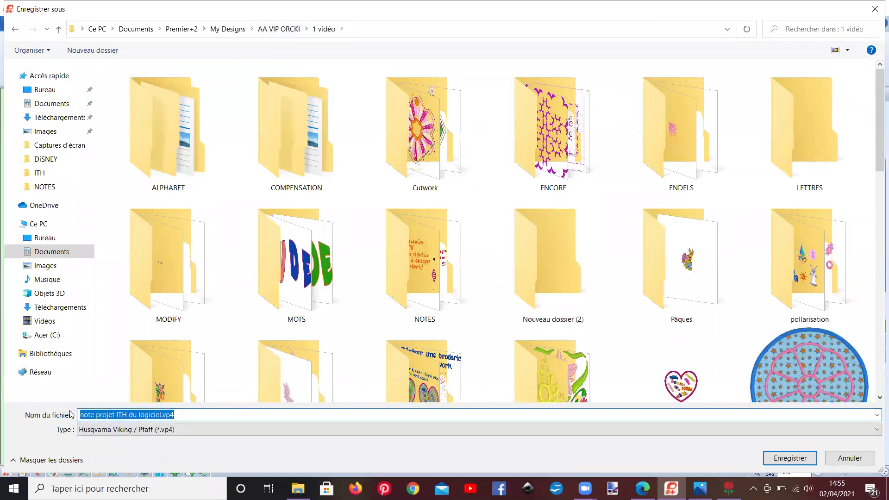
pyautogui.write('carnet logiciel')
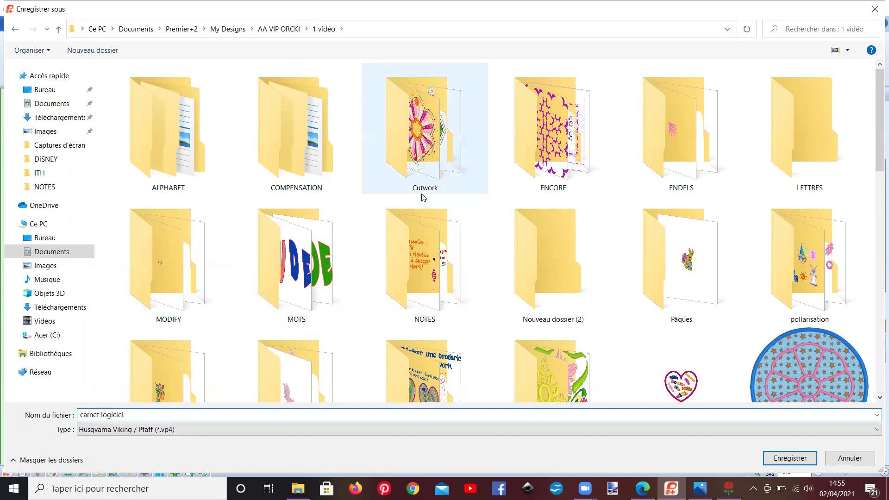
pyautogui.scroll(-15, 422, 198)
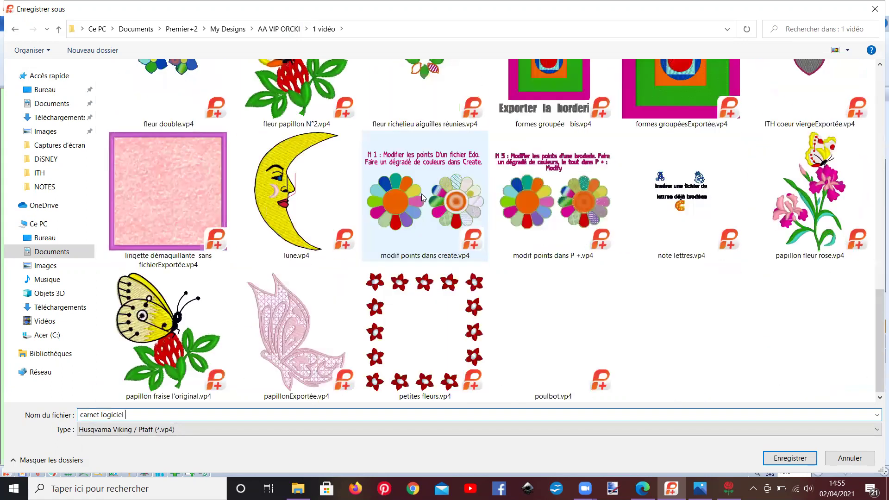
pyautogui.scroll(10, 421, 194)
pyautogui.press('Return')
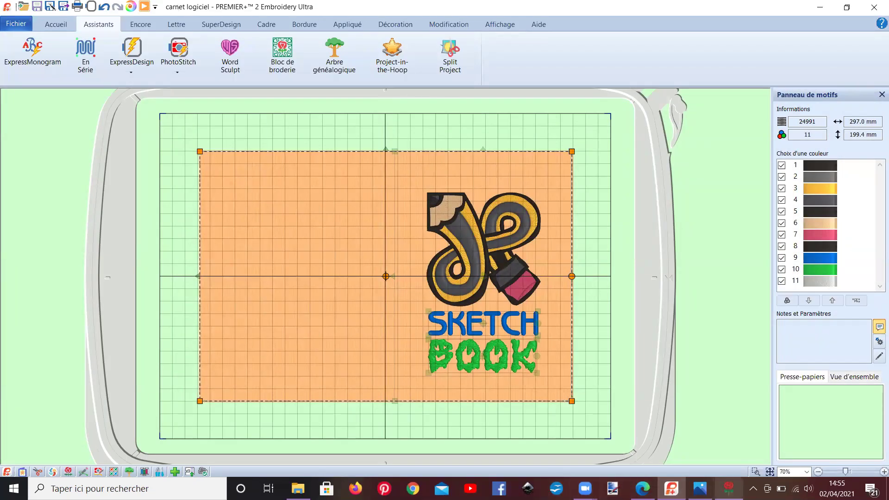
# Switch to PREMIER+ 2 Create and start a new design without an image, using the Fenêtre Peinture background and the 360 x 260 mm hoop.
pyautogui.click(729, 488)
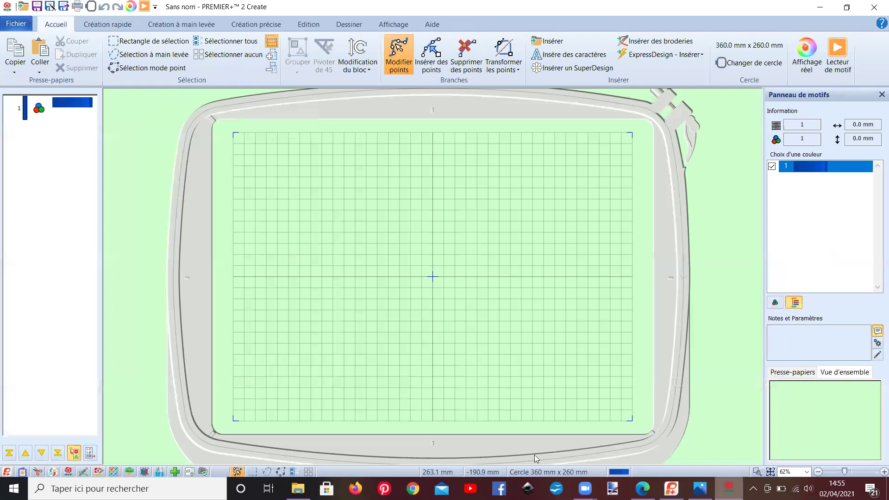
pyautogui.click(15, 25)
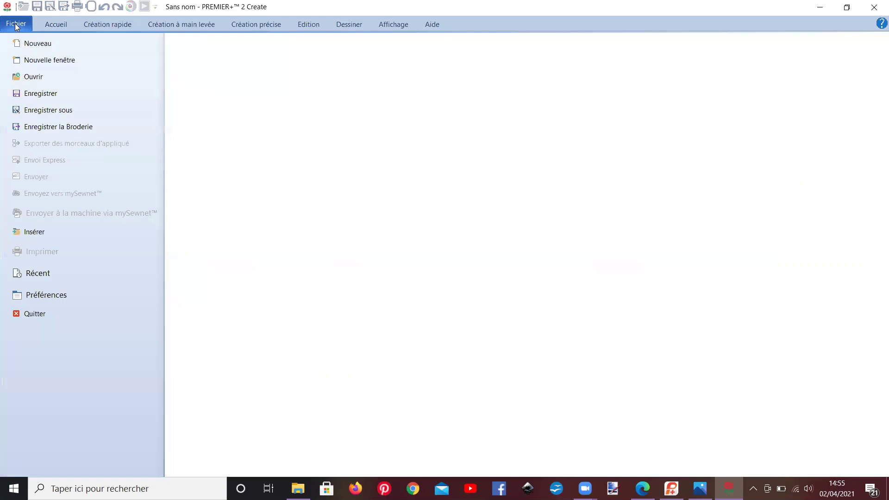
pyautogui.click(33, 45)
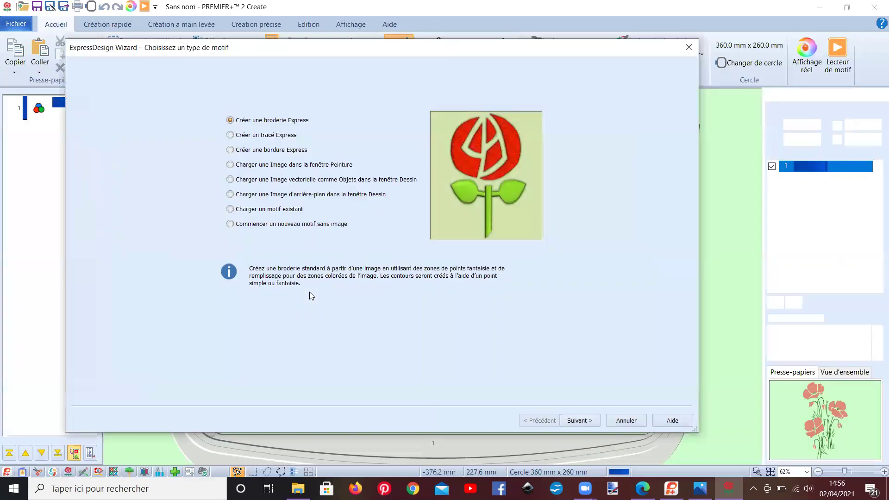
pyautogui.click(293, 226)
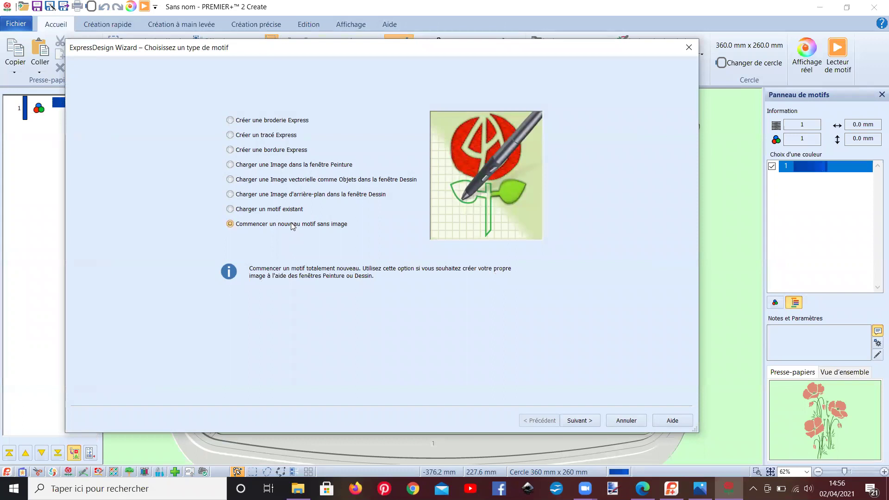
pyautogui.click(578, 421)
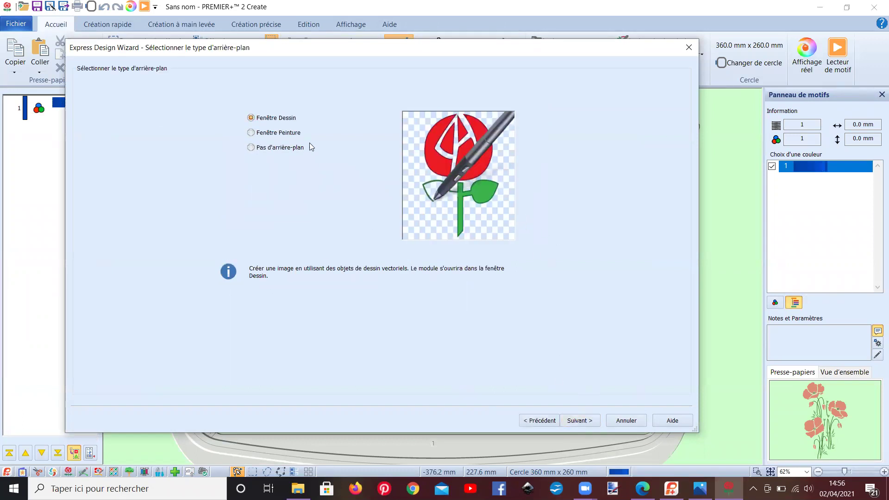
pyautogui.click(268, 134)
pyautogui.click(584, 422)
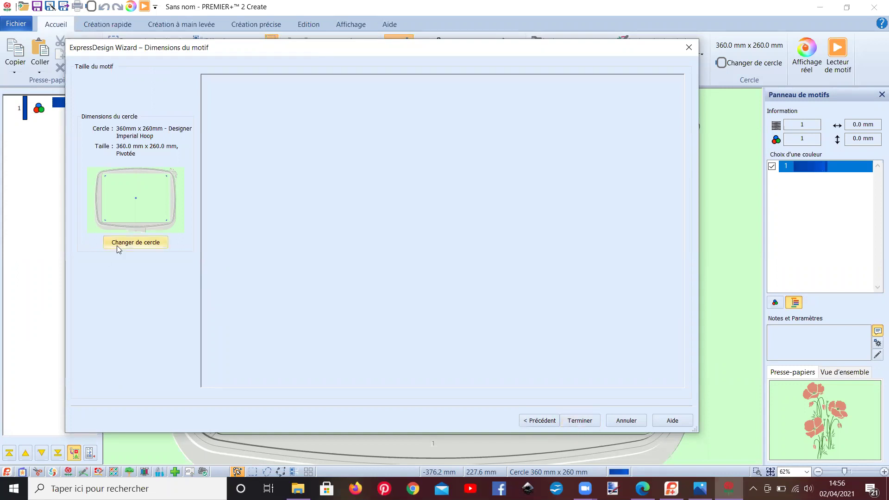
pyautogui.click(580, 421)
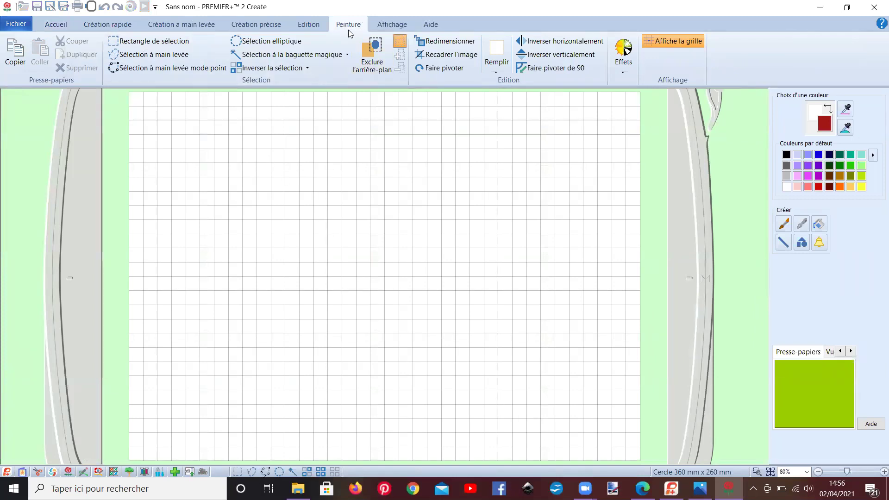
# Insert the saved carnet logiciel embroidery from the 1 vidéo folder into the new design.
pyautogui.click(95, 27)
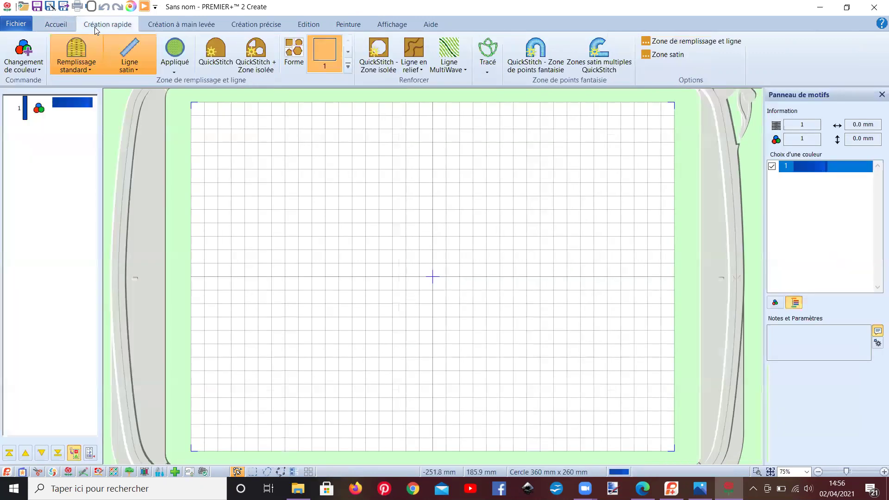
pyautogui.click(58, 27)
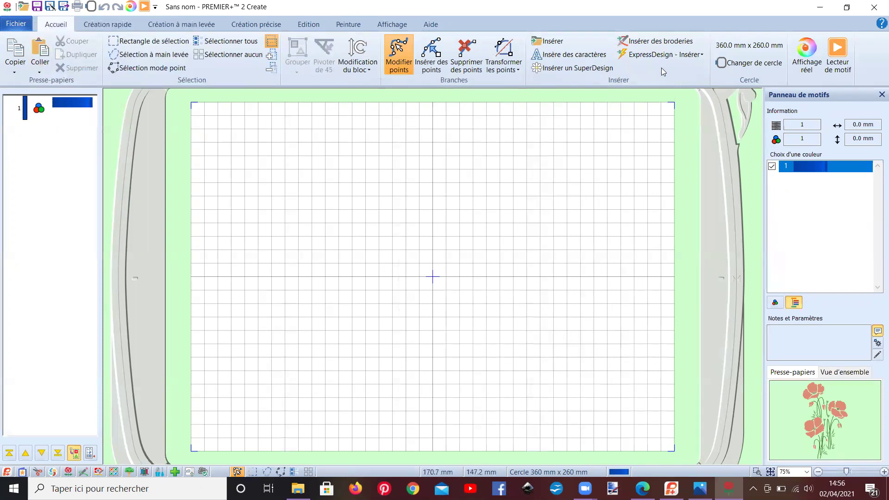
pyautogui.click(655, 44)
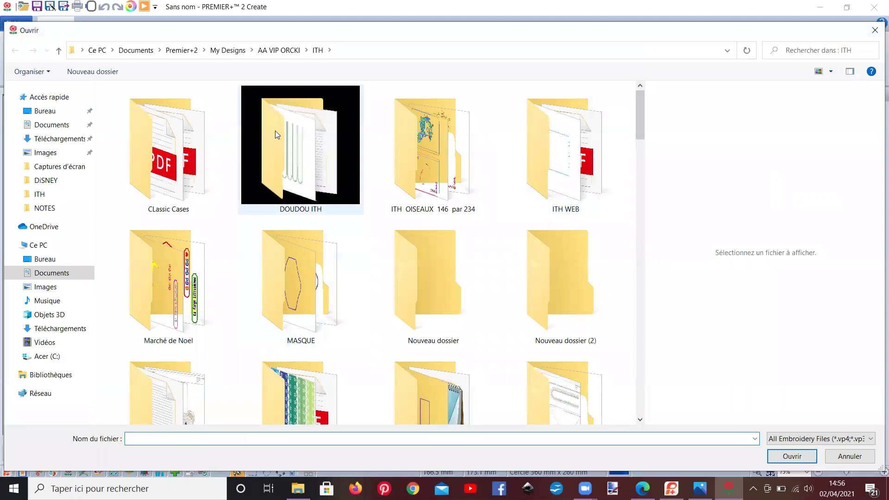
pyautogui.click(266, 51)
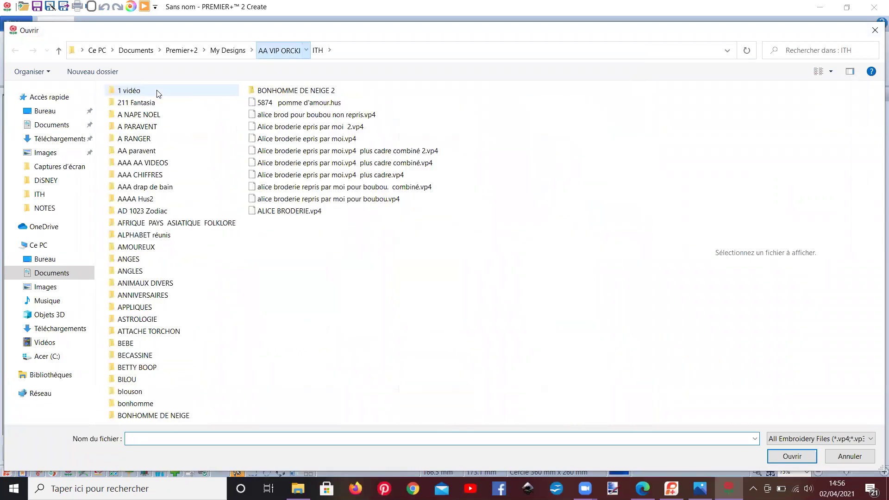
pyautogui.click(147, 94)
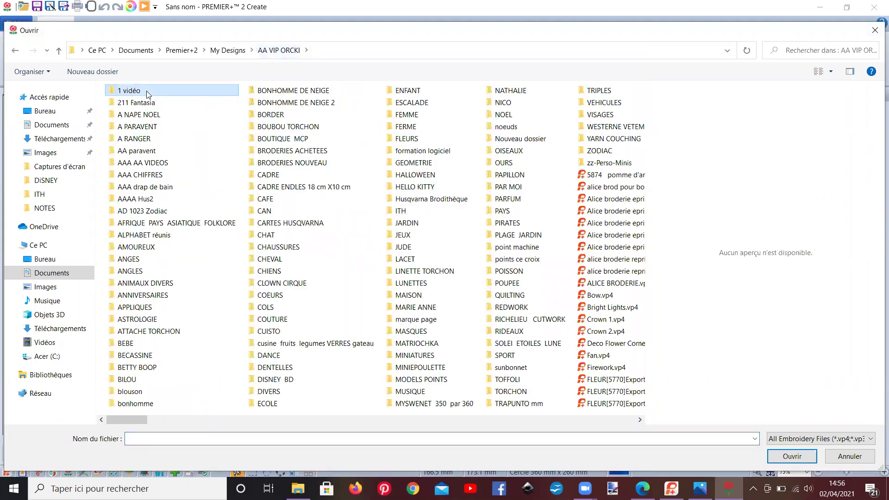
pyautogui.doubleClick(148, 91)
pyautogui.scroll(-6, 366, 222)
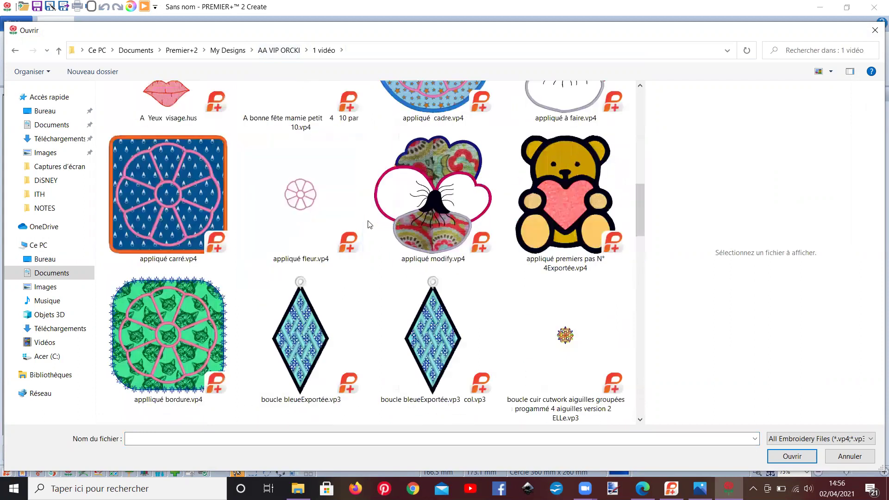
pyautogui.scroll(-10, 369, 221)
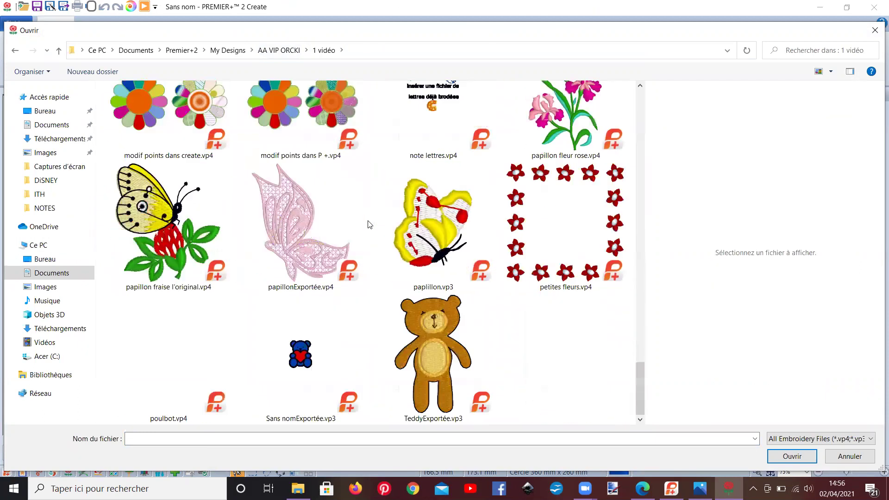
pyautogui.scroll(3, 355, 292)
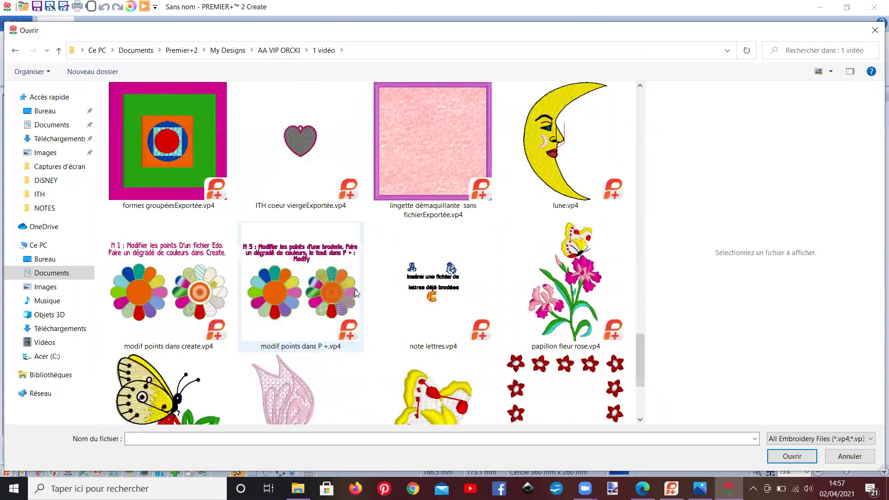
pyautogui.scroll(2, 357, 293)
pyautogui.scroll(5, 355, 293)
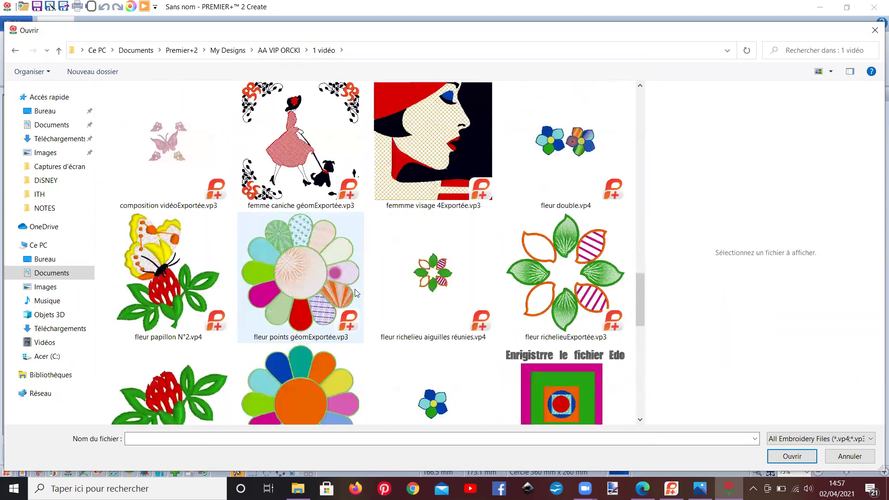
pyautogui.click(447, 143)
pyautogui.click(786, 457)
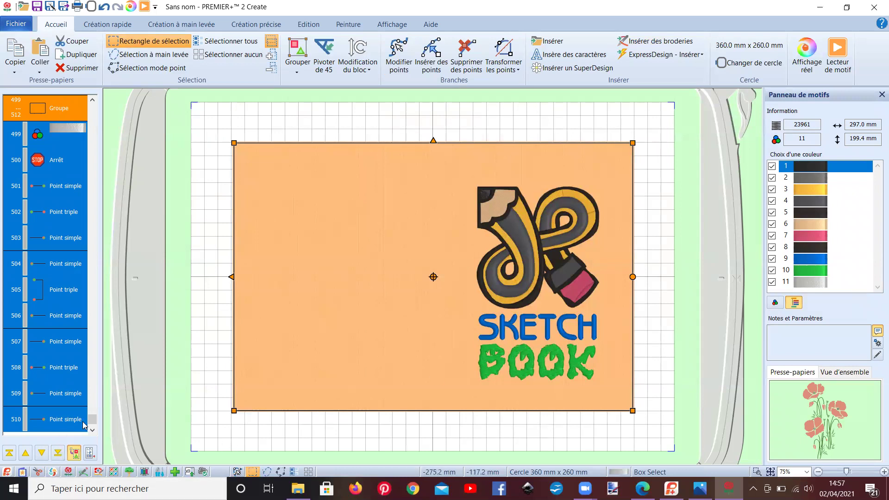
# Go to the first blocks of the inserted cover's stitch list and open the design in the Lecteur de motif.
pyautogui.moveTo(93, 421); pyautogui.dragTo(92, 110)
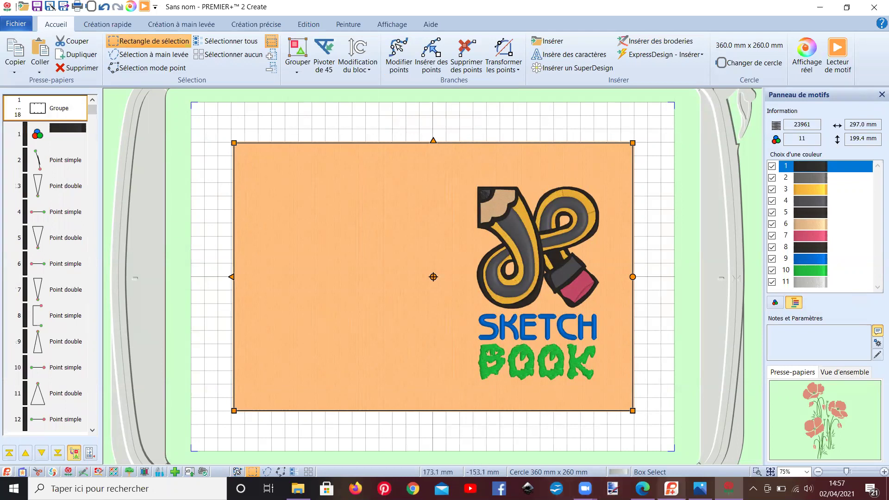
pyautogui.moveTo(670, 487)
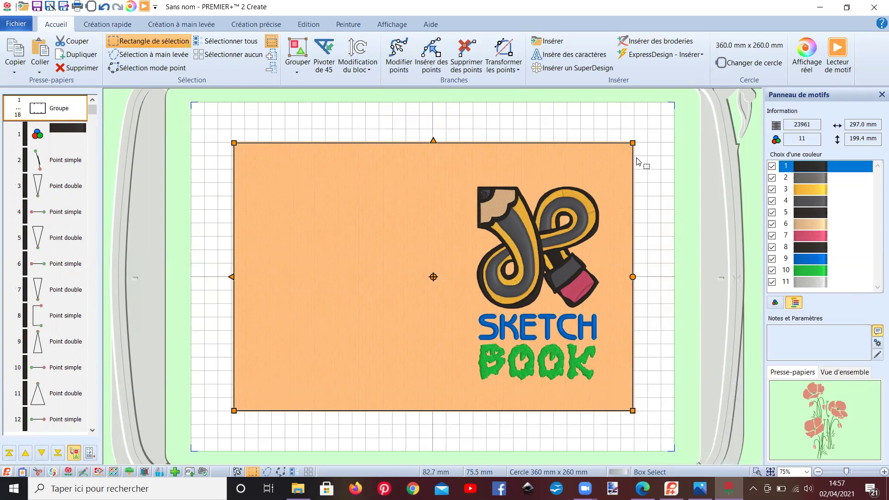
pyautogui.click(832, 61)
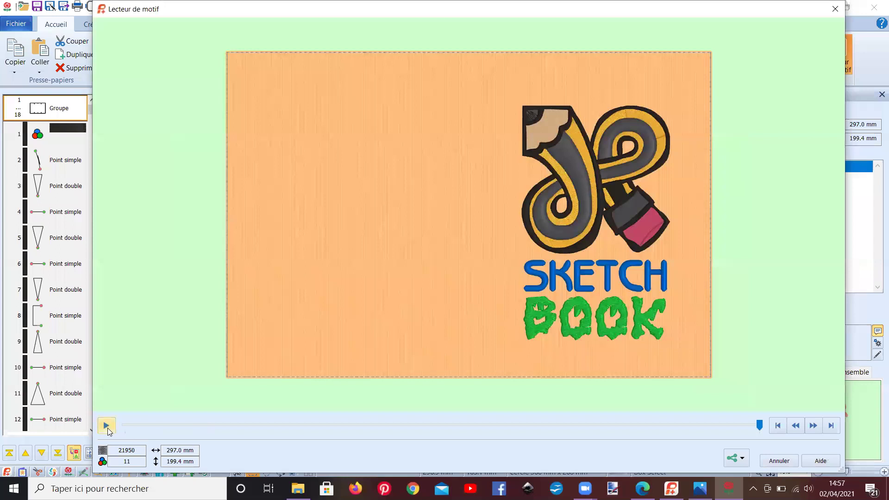
# Play the cover's stitch-out in fast forward and examine the placement marks, outline, appliqué and first motif stitches.
pyautogui.click(107, 425)
pyautogui.click(813, 429)
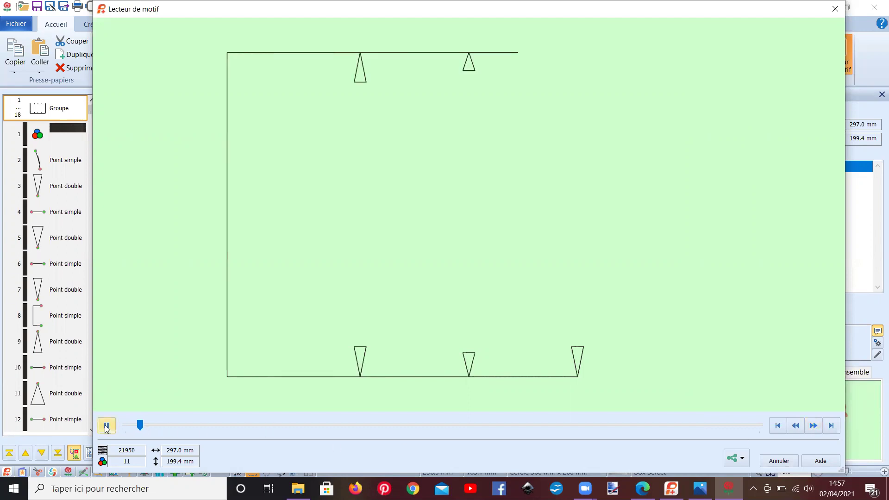
pyautogui.click(140, 424)
pyautogui.moveTo(179, 429)
pyautogui.mouseDown()
pyautogui.moveTo(201, 429)
pyautogui.moveTo(188, 425)
pyautogui.mouseUp()
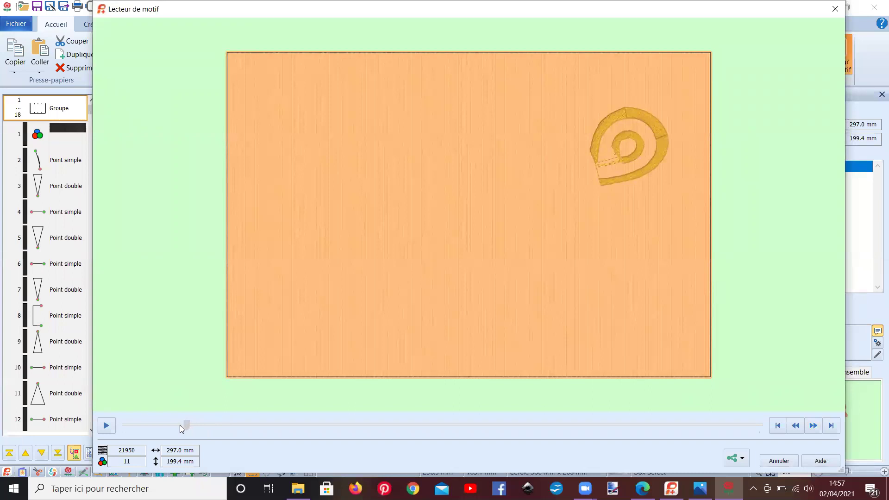
pyautogui.click(179, 425)
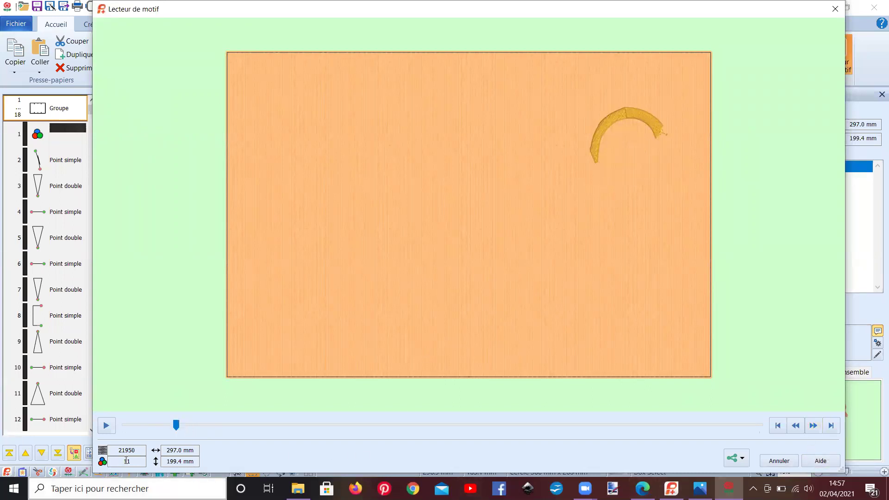
pyautogui.click(106, 425)
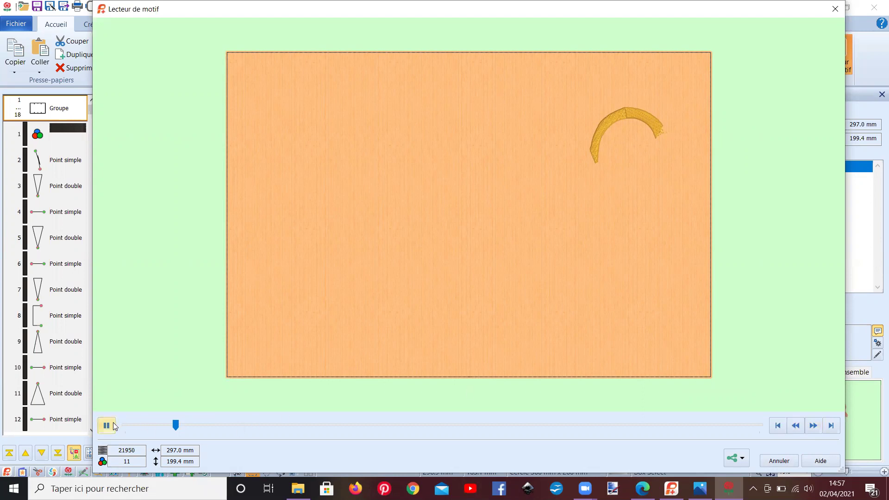
# Replay the stitch-out from the beginning, examine the final lettering and closing outline stitches, and close the Lecteur de motif.
pyautogui.moveTo(175, 425); pyautogui.dragTo(119, 429)
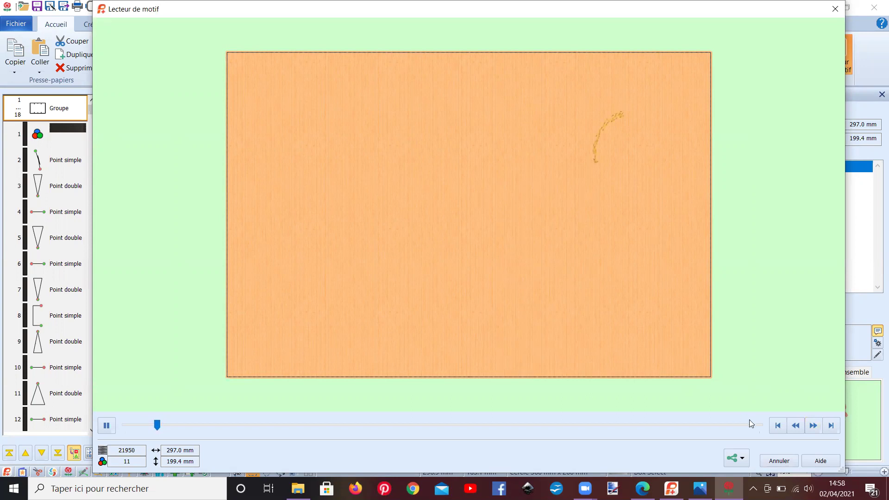
pyautogui.click(813, 426)
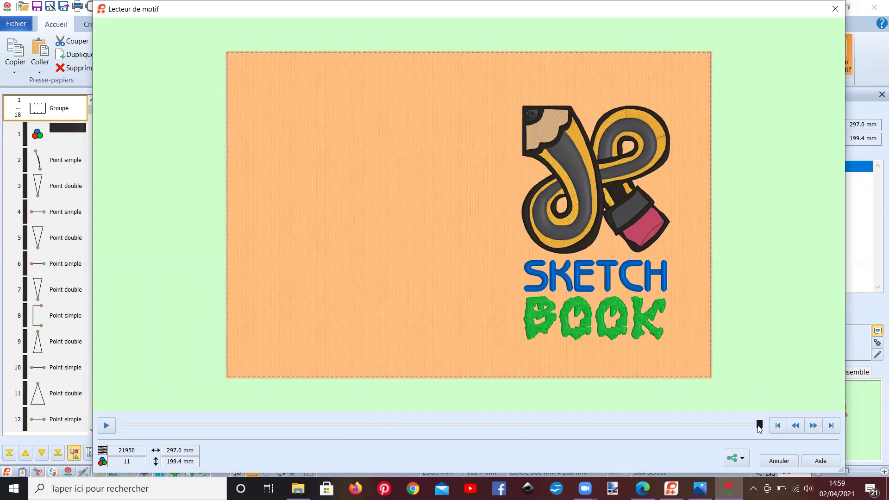
pyautogui.moveTo(747, 424); pyautogui.dragTo(717, 424)
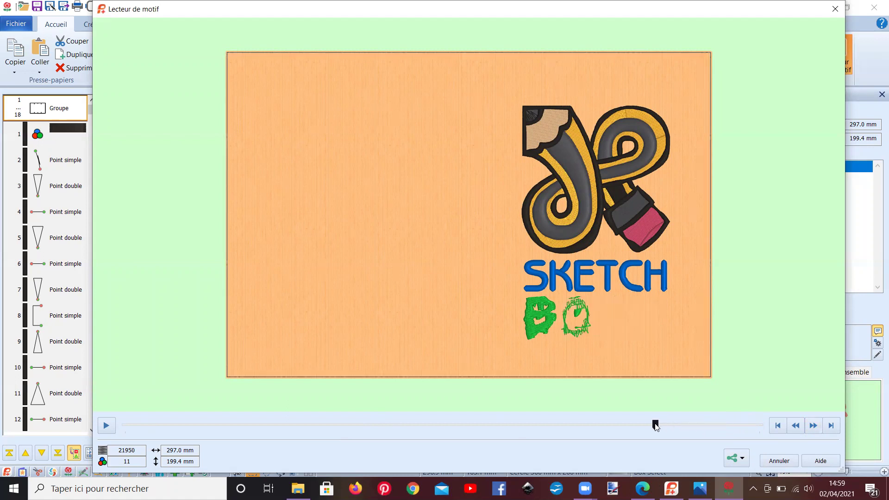
pyautogui.moveTo(671, 426); pyautogui.dragTo(756, 441)
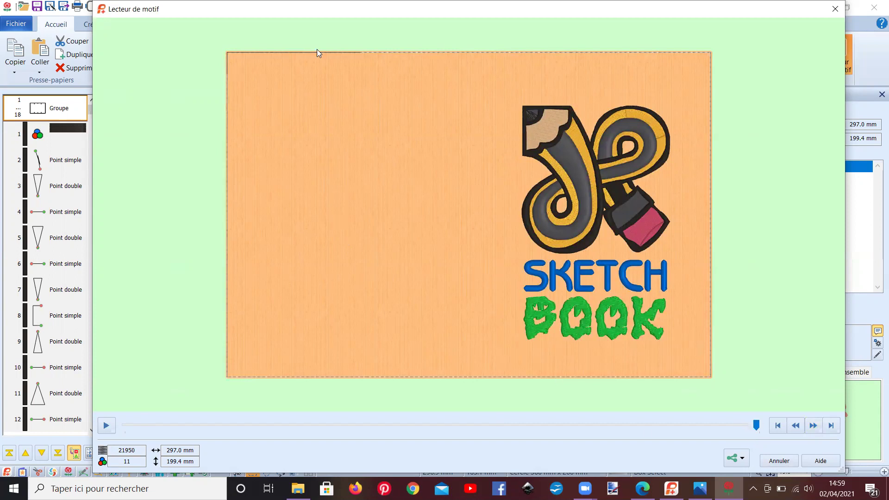
pyautogui.click(813, 427)
pyautogui.click(835, 8)
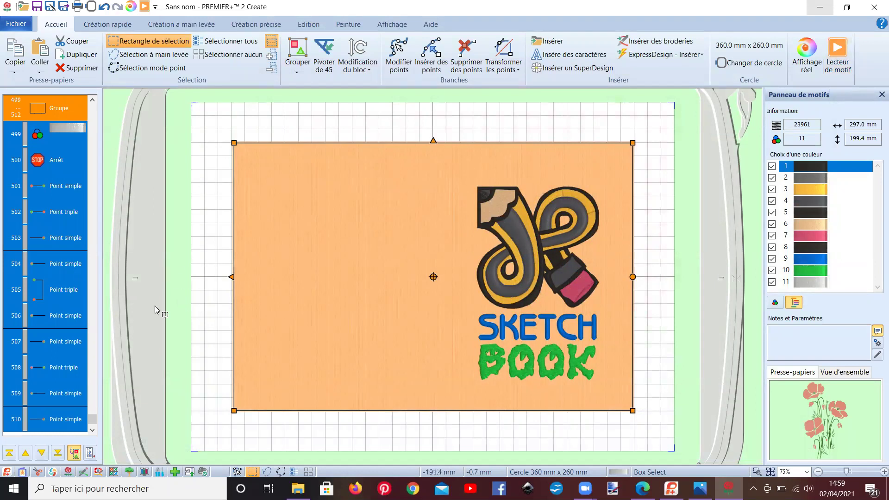
# Delete the twisted pencil group, blocks 19 to 136, from the cover design.
pyautogui.moveTo(93, 419); pyautogui.dragTo(107, 102)
pyautogui.click(60, 110)
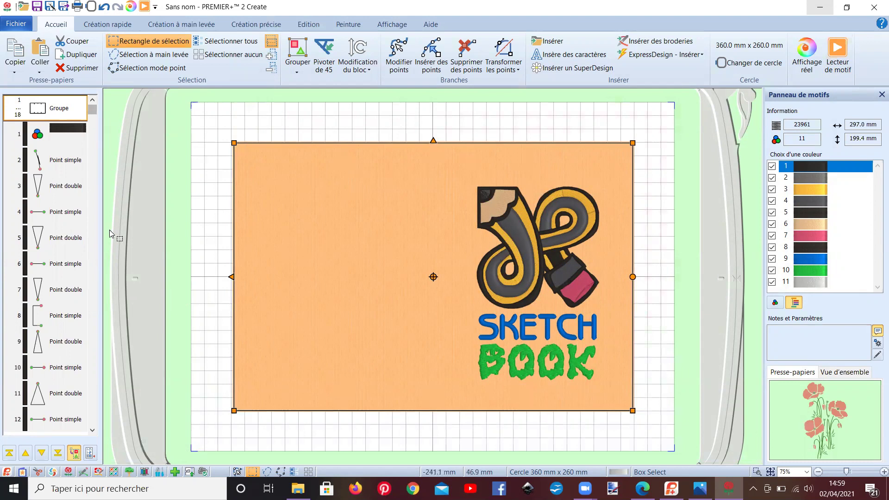
pyautogui.moveTo(95, 109)
pyautogui.mouseDown()
pyautogui.moveTo(96, 146)
pyautogui.moveTo(98, 117)
pyautogui.mouseUp()
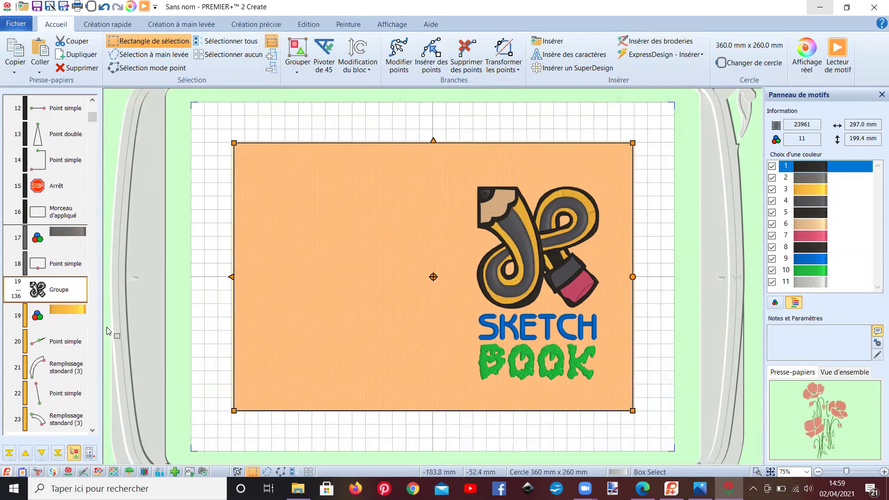
pyautogui.moveTo(61, 292)
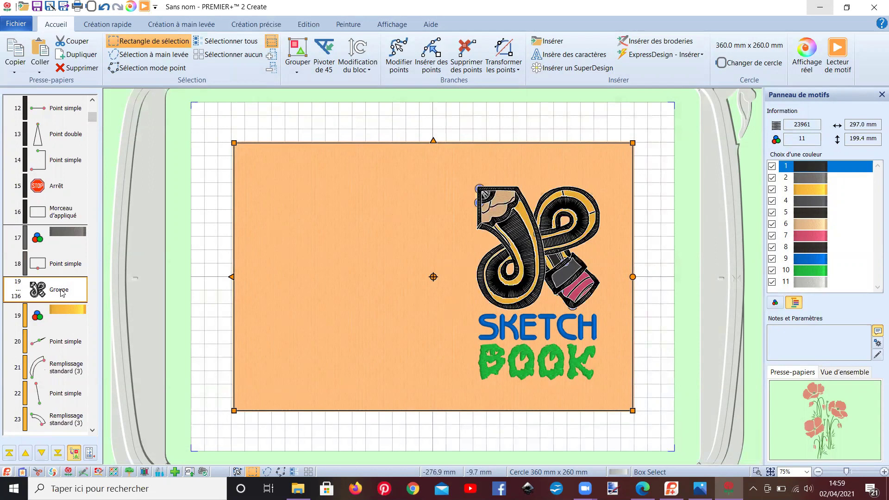
pyautogui.click(62, 291)
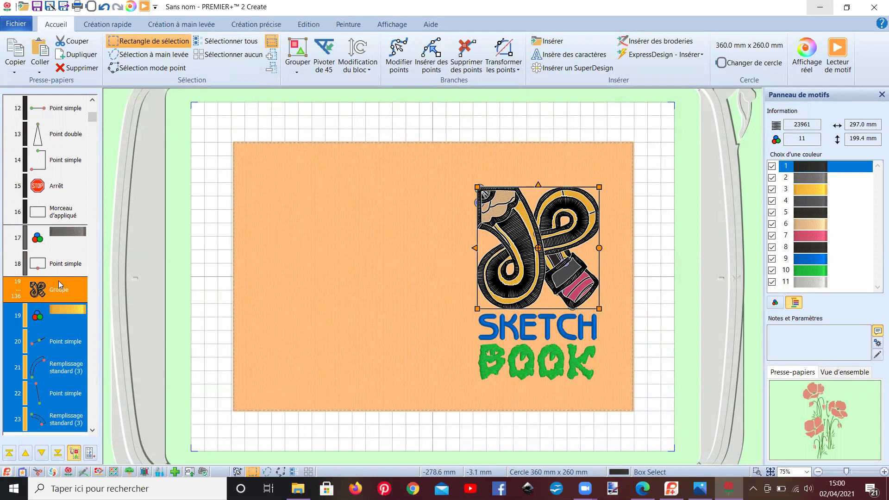
pyautogui.press('Delete')
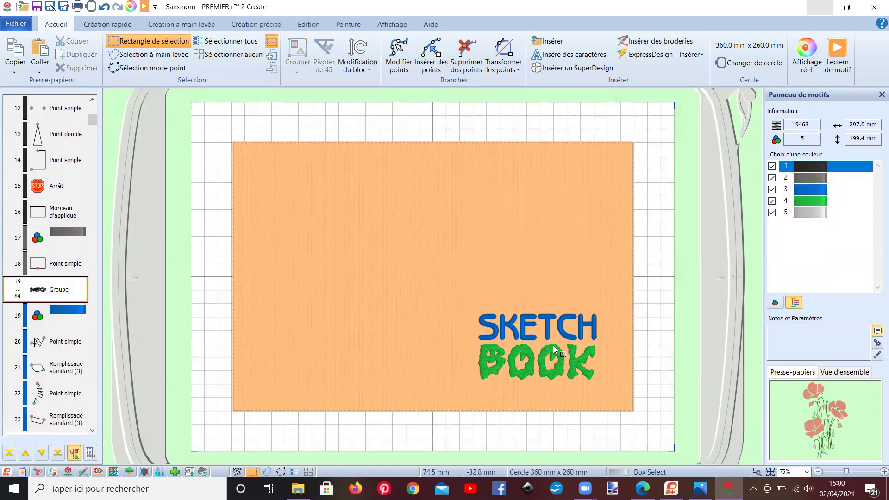
# Delete the SKETCH and BOOK lettering groups from the cover.
pyautogui.click(51, 292)
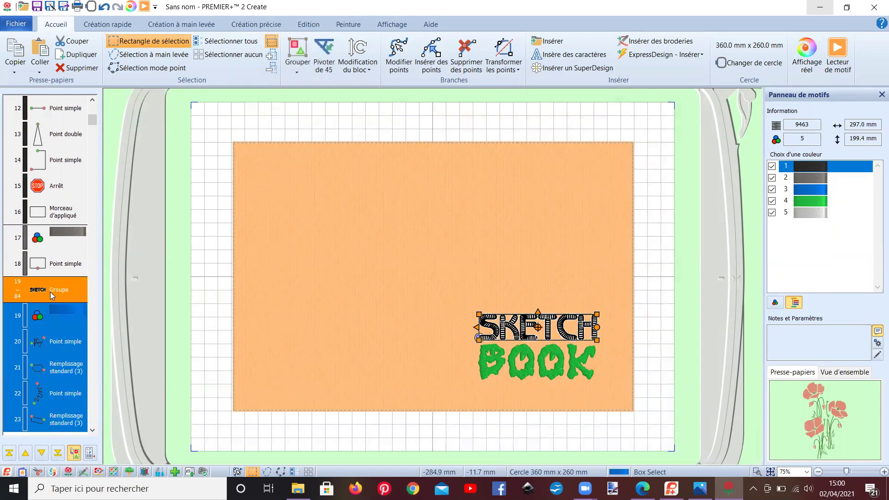
pyautogui.press('Delete')
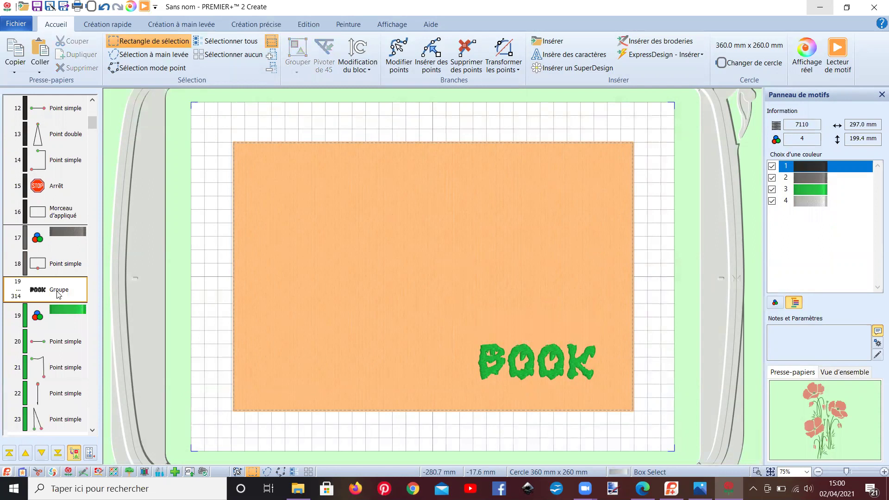
pyautogui.click(56, 291)
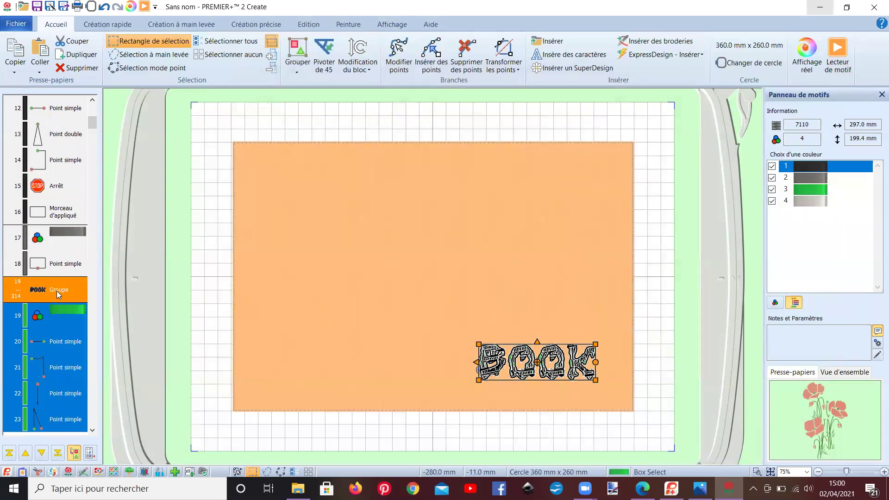
pyautogui.press('Delete')
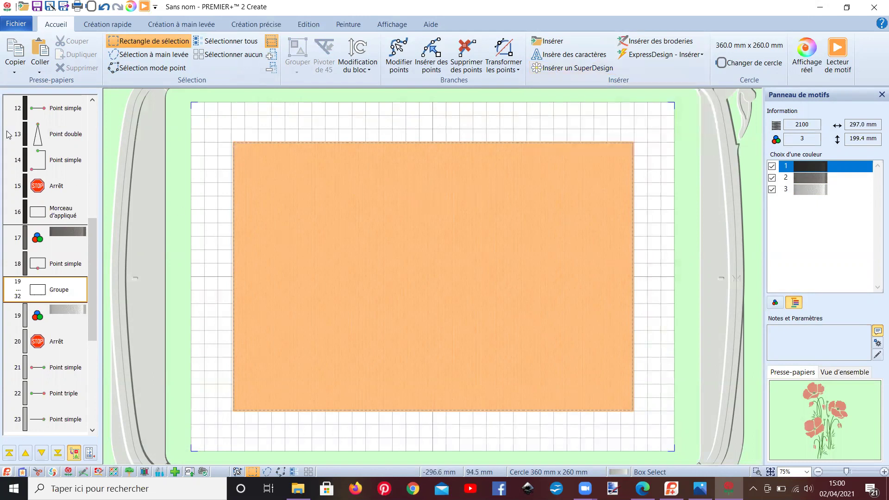
# Insert the coquelicots.edo design from the FLEURS folder into the cover.
pyautogui.click(14, 27)
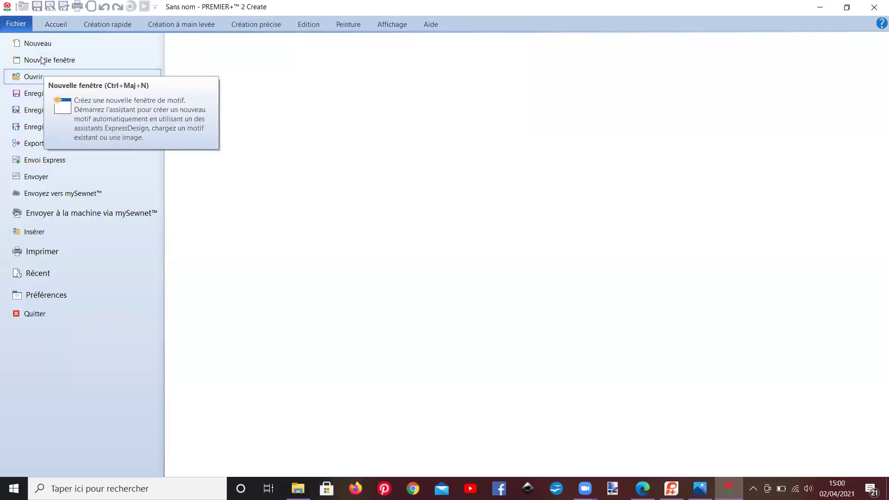
pyautogui.click(37, 231)
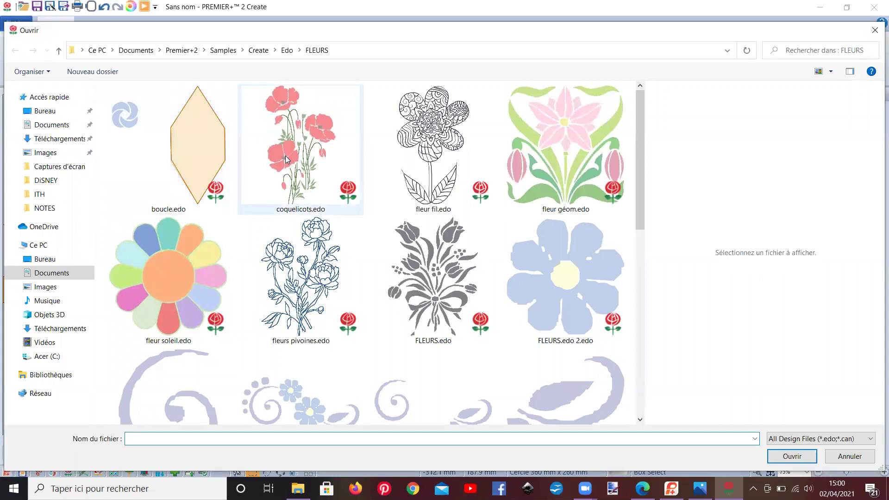
pyautogui.click(287, 159)
pyautogui.click(785, 456)
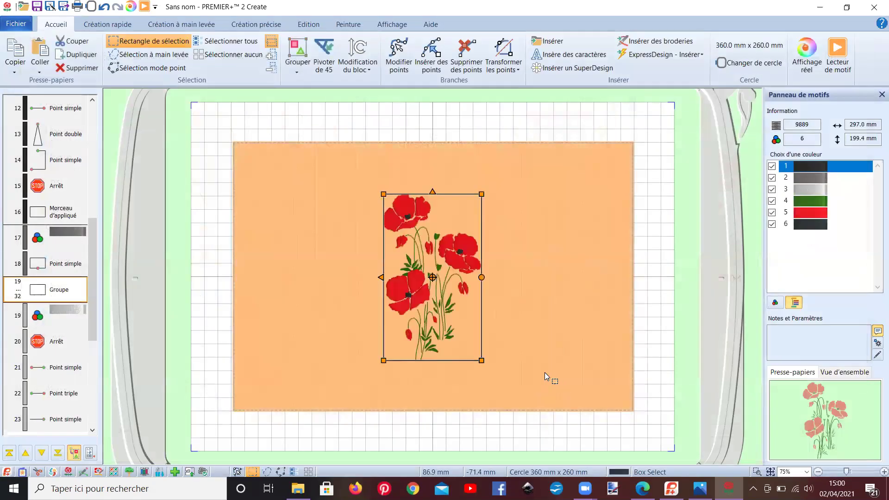
# Switch the display mode to Objet and move the poppies to the middle of the cover's right half.
pyautogui.click(398, 26)
pyautogui.click(217, 72)
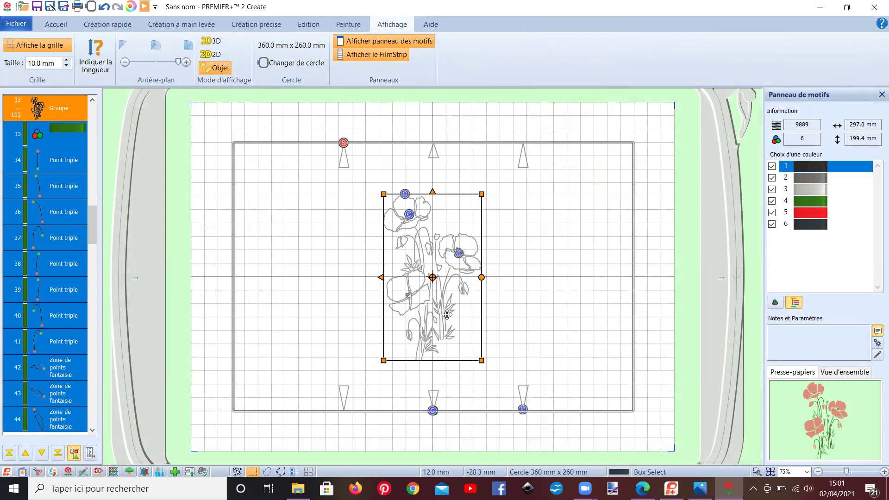
pyautogui.moveTo(437, 314); pyautogui.dragTo(558, 314)
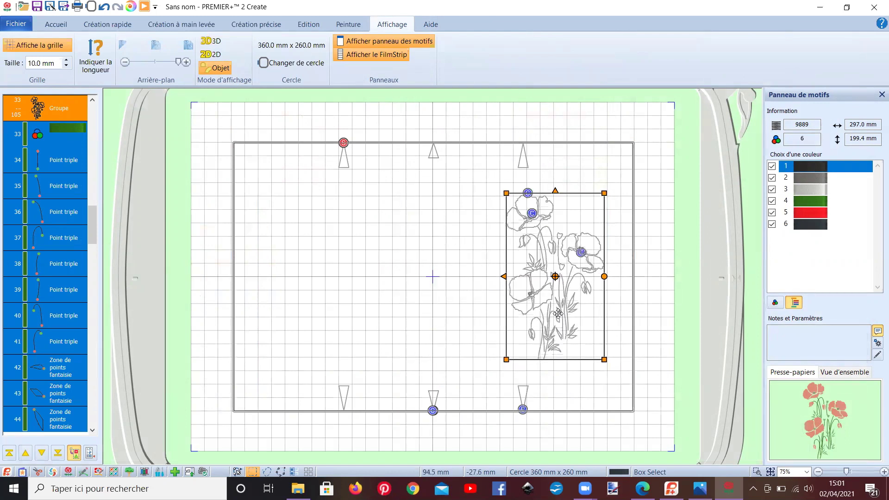
# Enlarge the poppy group proportionally to 106% with Modification du bloc.
pyautogui.click(63, 29)
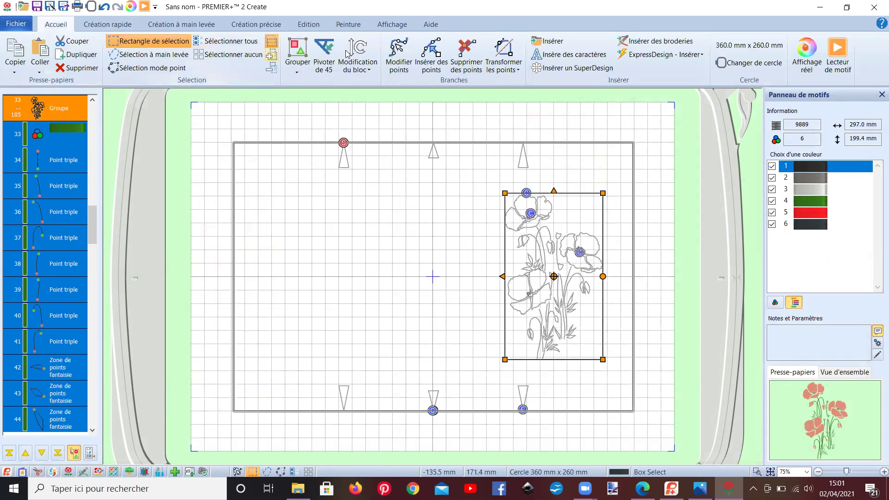
pyautogui.click(371, 70)
pyautogui.click(163, 117)
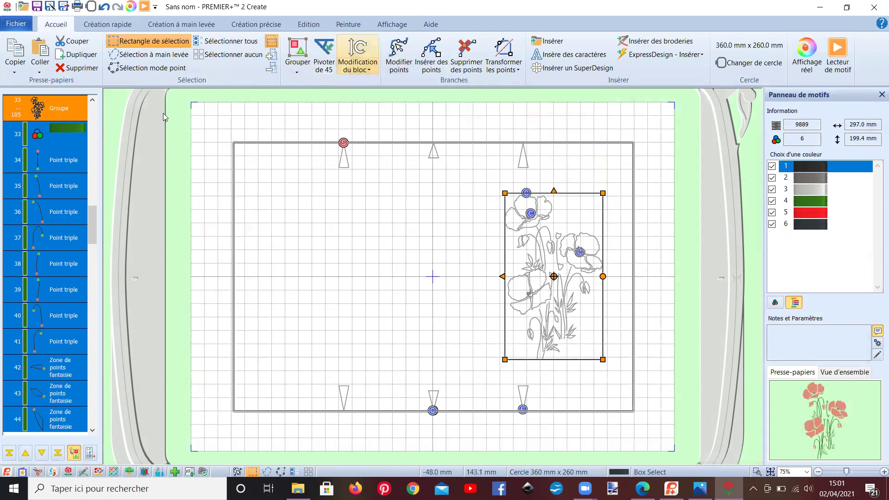
pyautogui.click(68, 52)
pyautogui.click(68, 53)
pyautogui.click(68, 52)
pyautogui.click(68, 53)
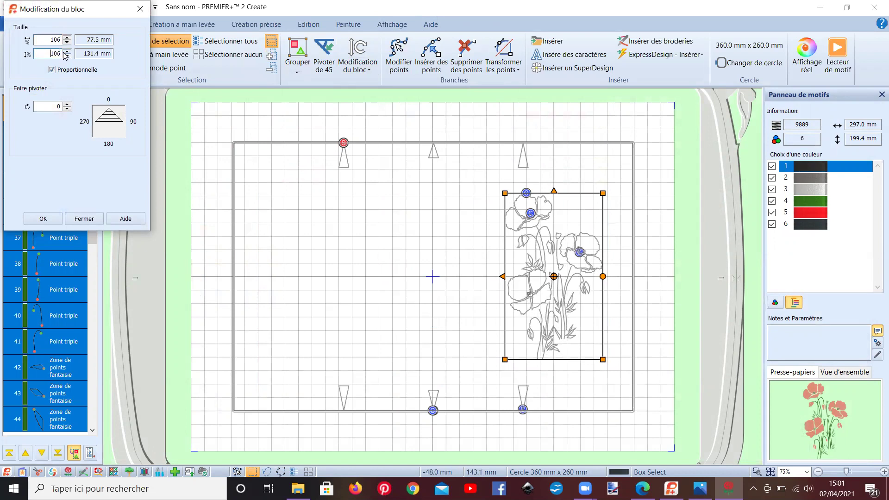
pyautogui.click(43, 220)
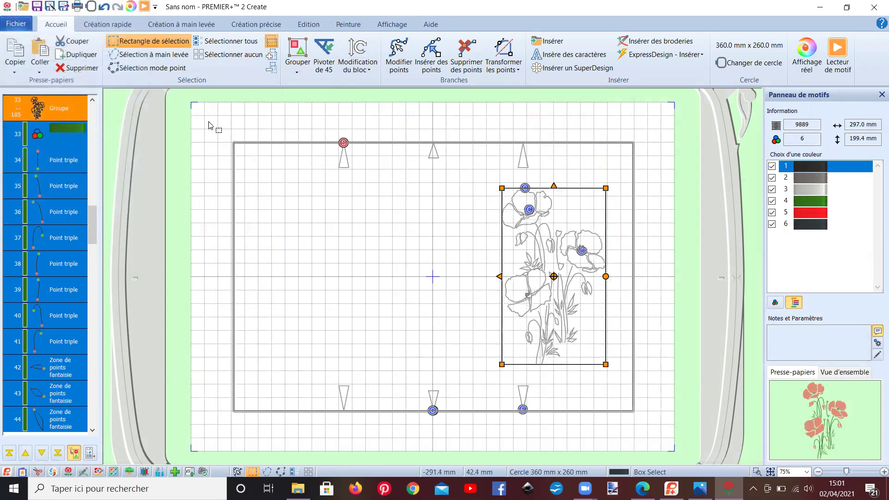
# Return the display mode to 3D and nudge the poppies slightly to the left.
pyautogui.click(389, 26)
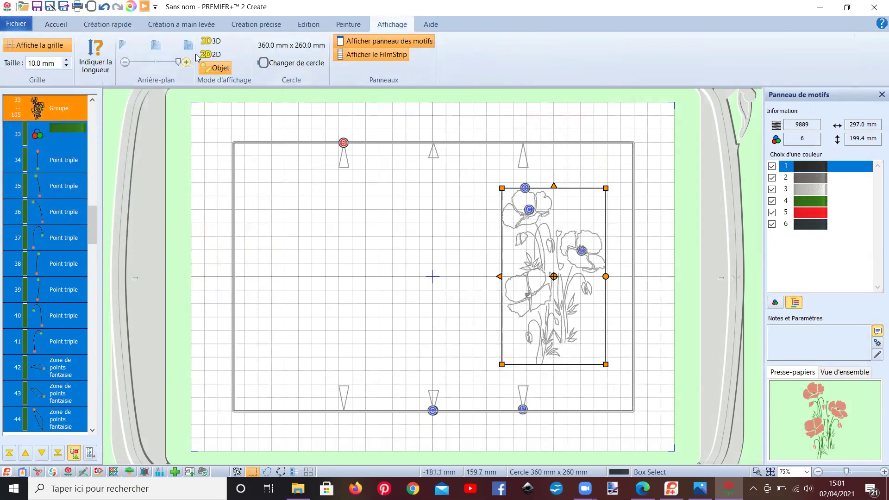
pyautogui.click(210, 44)
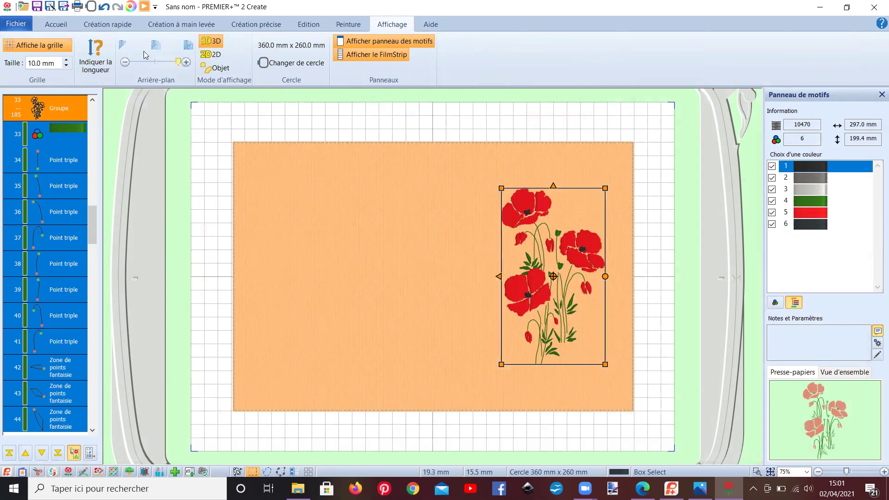
pyautogui.click(56, 24)
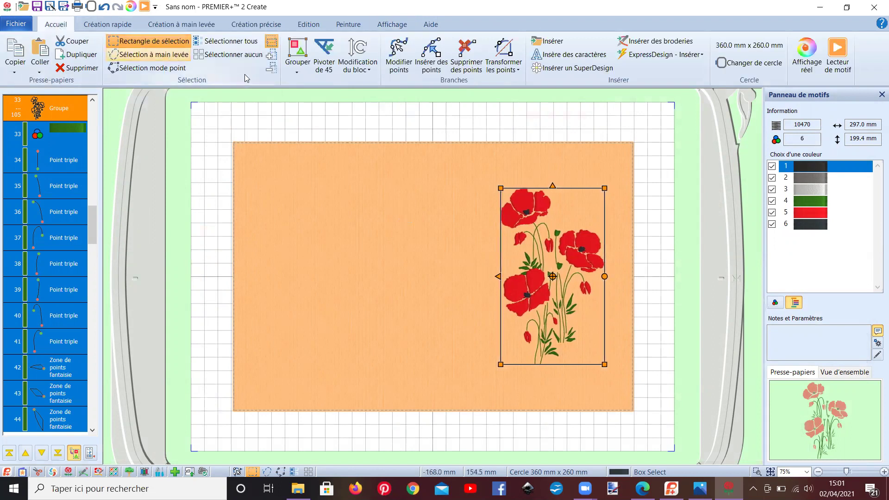
pyautogui.press('Left')
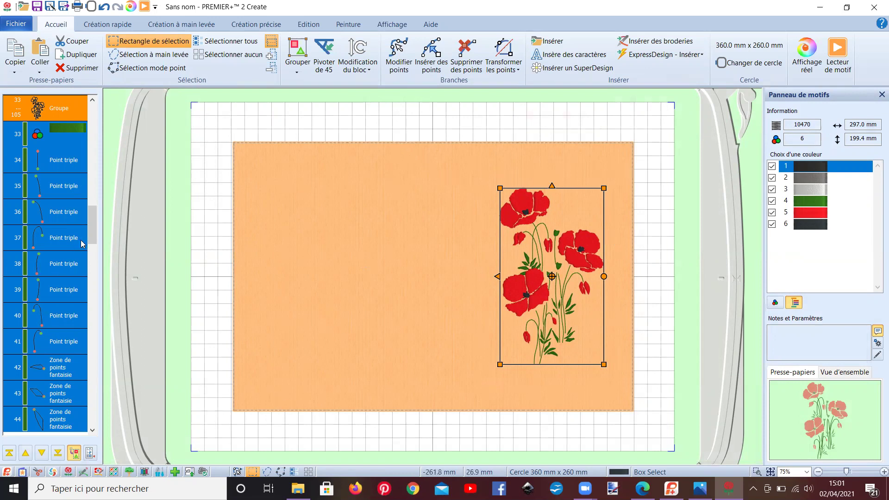
# Open the Lecteur de motif, fast-forward through the stitch-out and examine when the poppies stitch relative to the cover's closing outline.
pyautogui.click(843, 73)
pyautogui.click(114, 423)
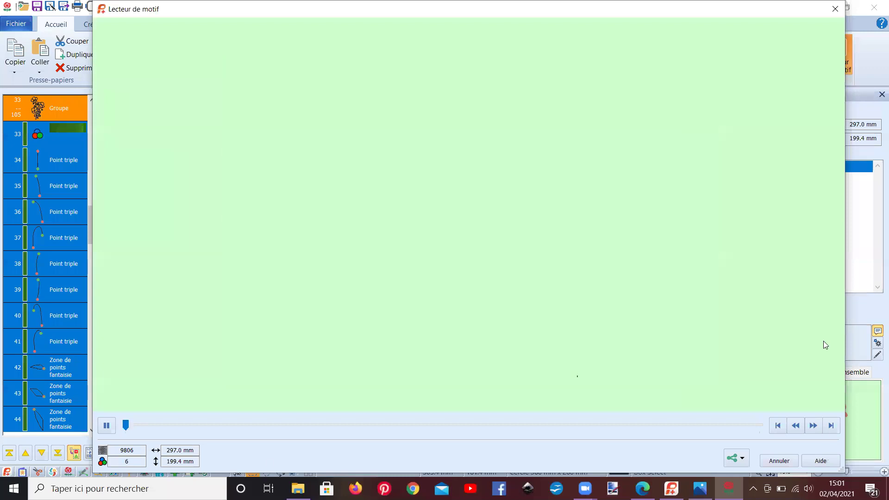
pyautogui.click(812, 425)
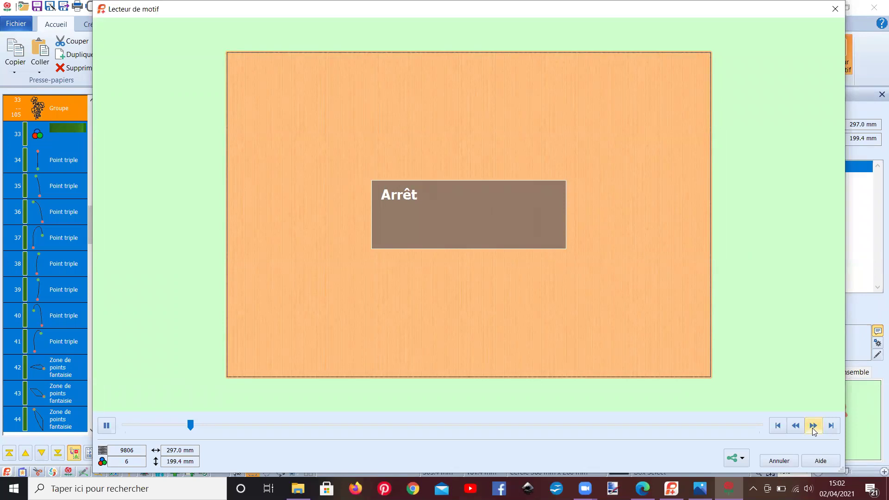
pyautogui.click(813, 425)
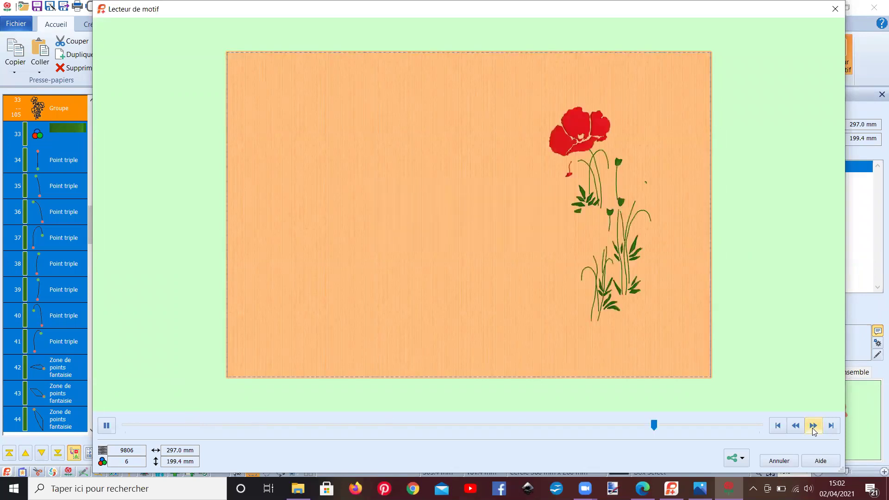
pyautogui.moveTo(760, 425); pyautogui.dragTo(666, 425)
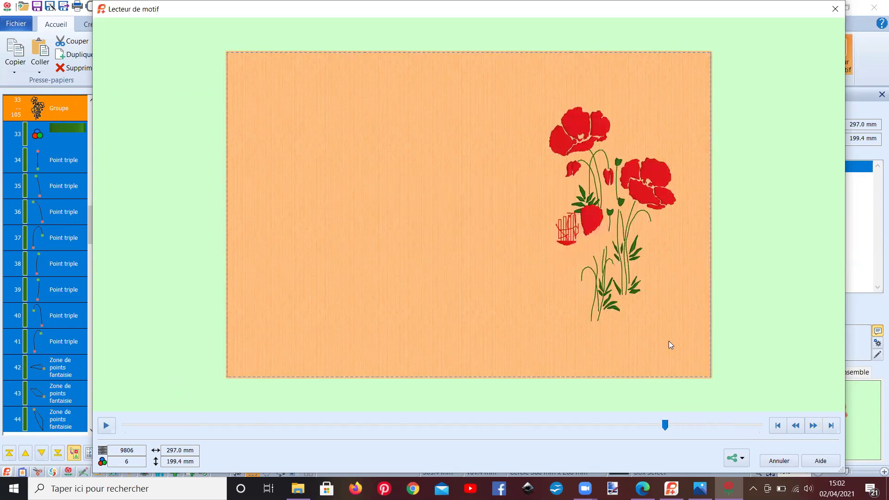
# Change the thread colour of the cover's closing outline group (objects 19 to 32) to Sulky Rayon 40 number 1168, True Orange.
pyautogui.click(769, 460)
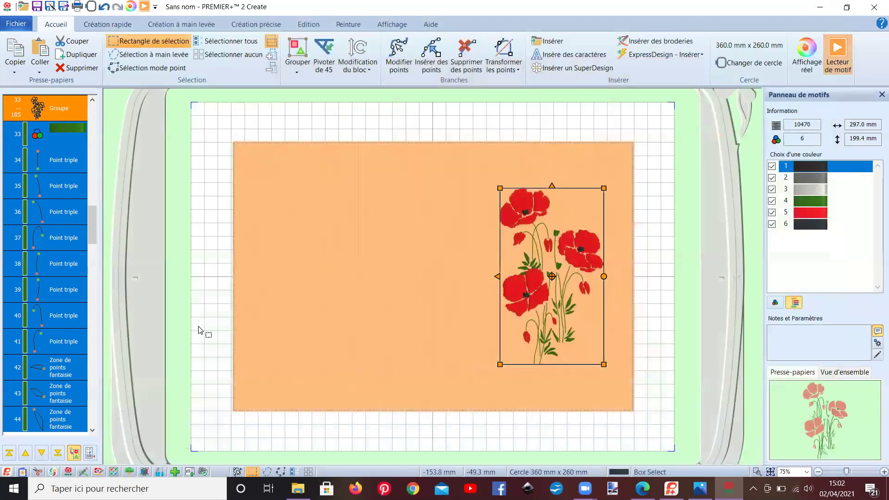
pyautogui.moveTo(92, 238); pyautogui.dragTo(90, 173)
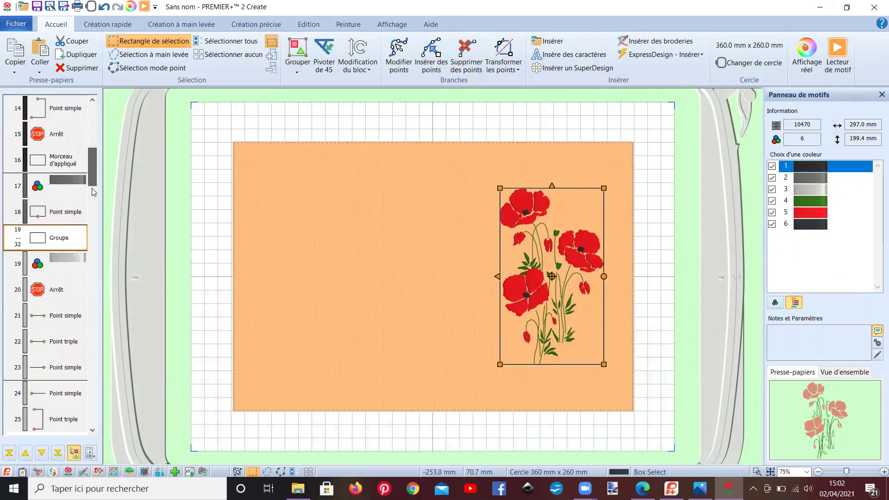
pyautogui.click(66, 258)
pyautogui.rightClick(59, 259)
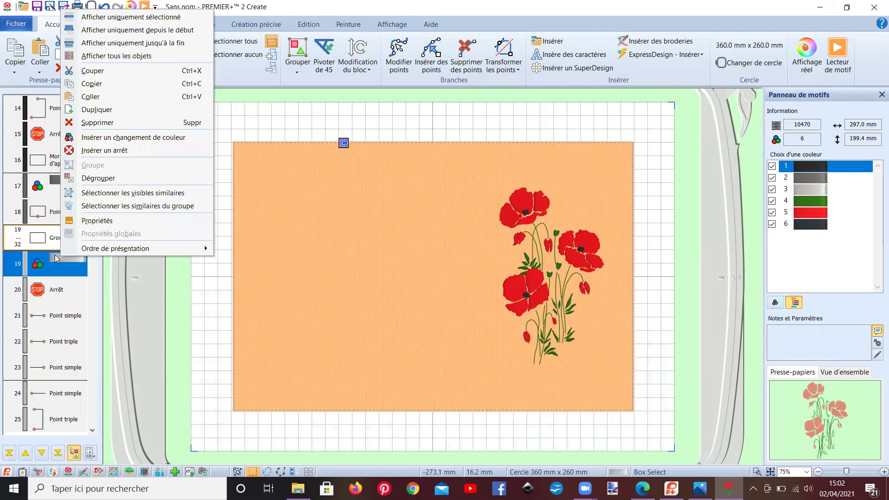
pyautogui.click(105, 138)
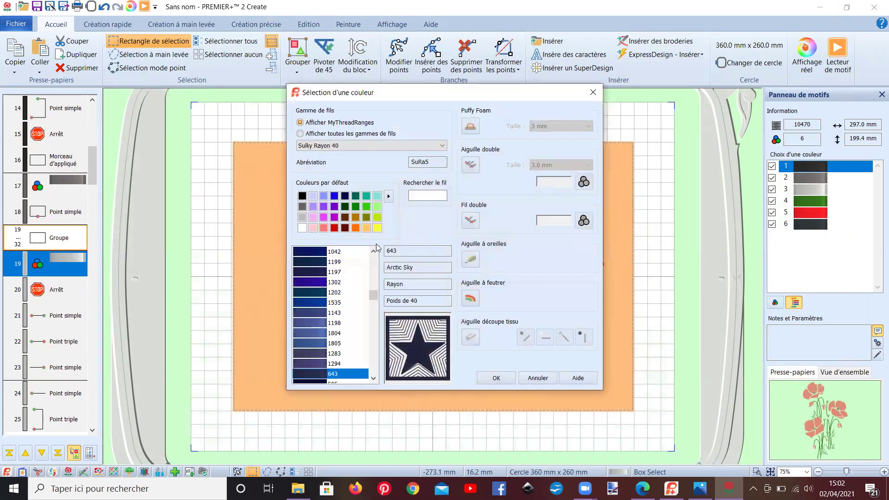
pyautogui.click(354, 230)
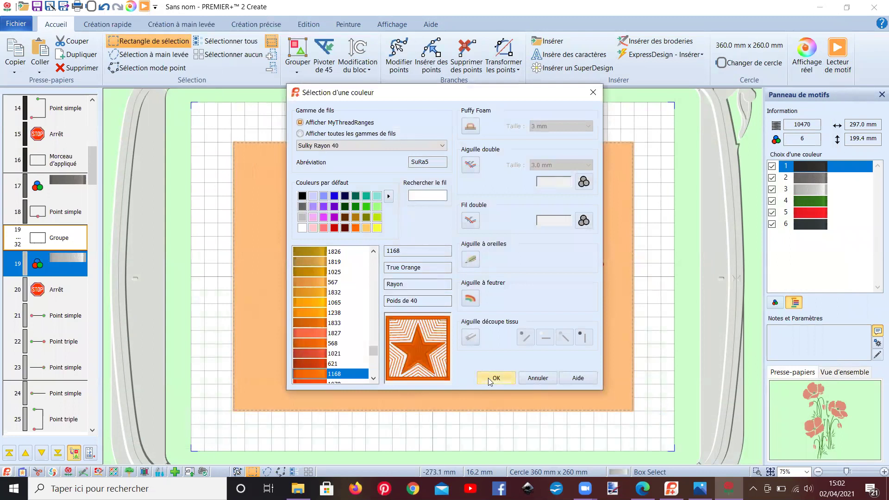
pyautogui.click(488, 377)
# Replay the stitch-out in the Lecteur de motif and examine whether the orange closing outline stitches before the poppies.
pyautogui.click(837, 53)
pyautogui.click(111, 425)
pyautogui.moveTo(130, 426); pyautogui.dragTo(257, 426)
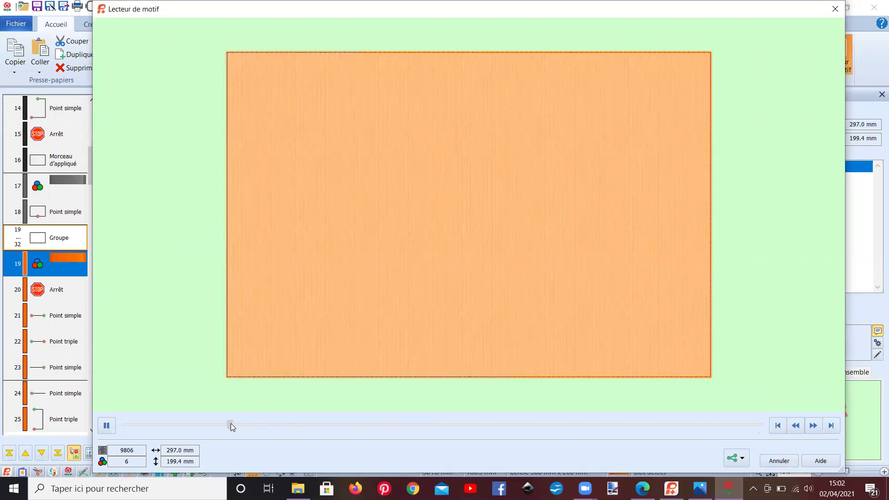
pyautogui.moveTo(228, 423); pyautogui.dragTo(211, 421)
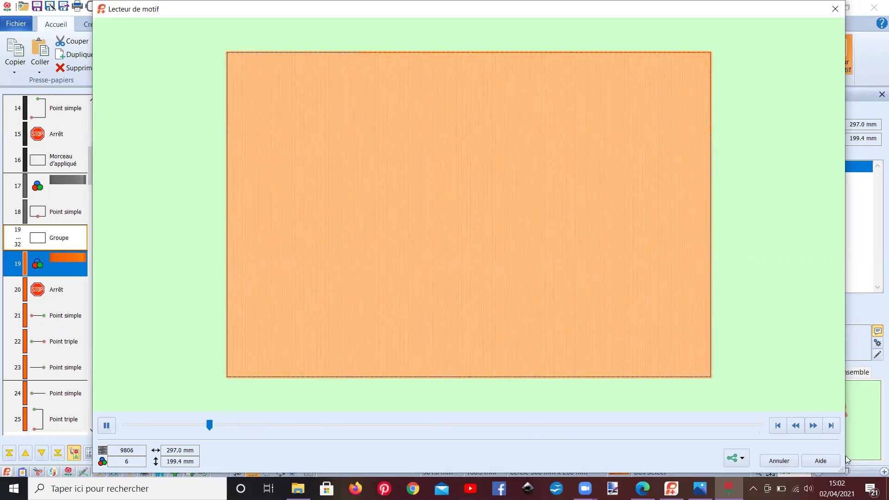
pyautogui.click(777, 426)
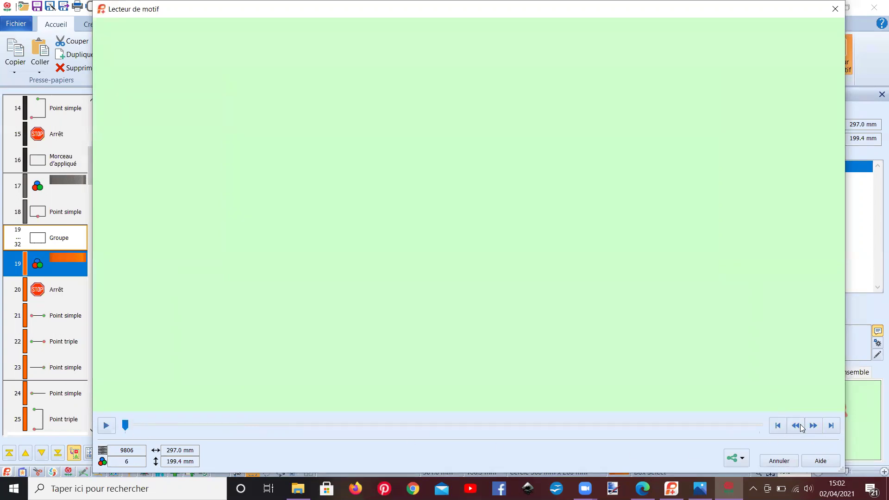
pyautogui.click(811, 426)
pyautogui.click(814, 426)
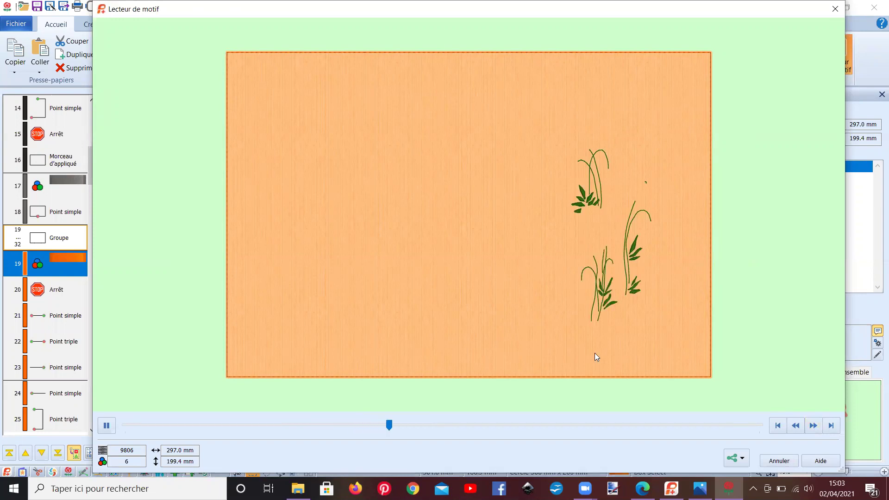
pyautogui.click(835, 8)
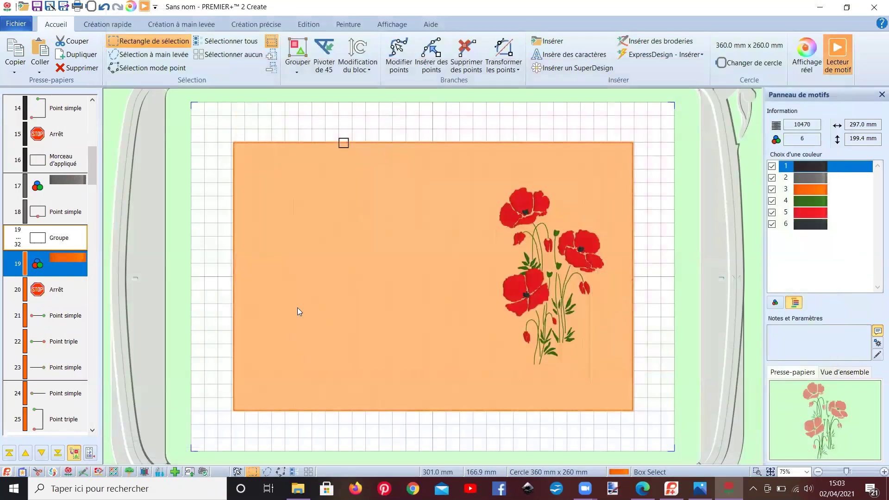
# Ungroup the poppy design at the end of the object sequence.
pyautogui.moveTo(90, 175); pyautogui.dragTo(88, 218)
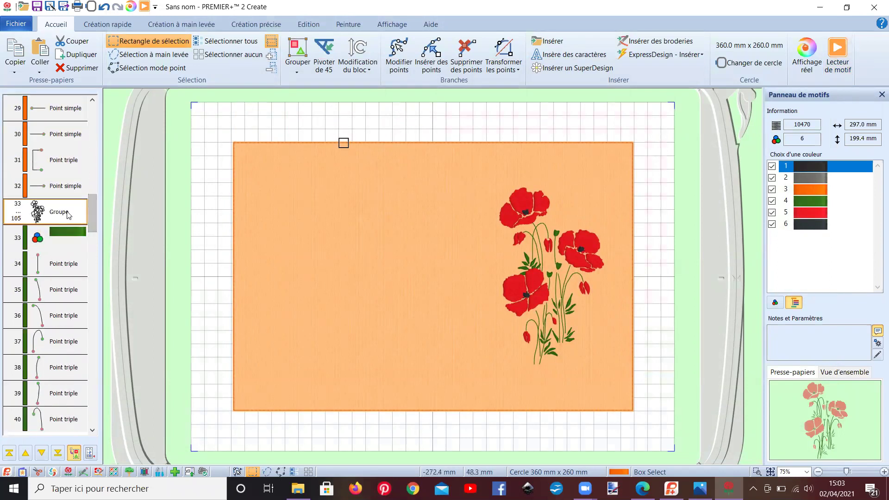
pyautogui.click(68, 214)
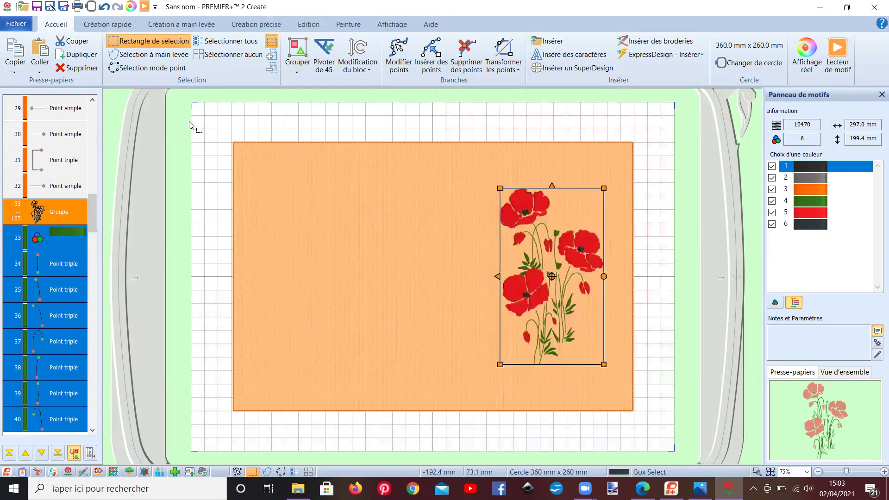
pyautogui.click(297, 73)
pyautogui.click(308, 82)
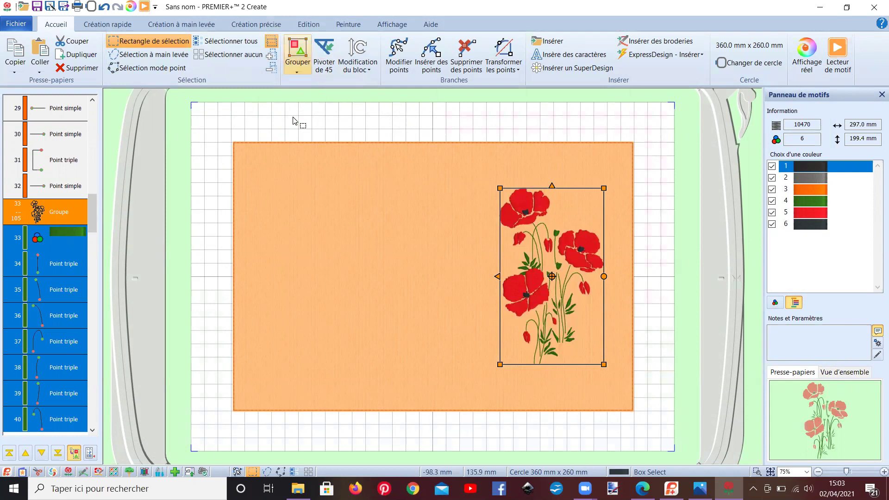
pyautogui.click(194, 250)
pyautogui.click(398, 56)
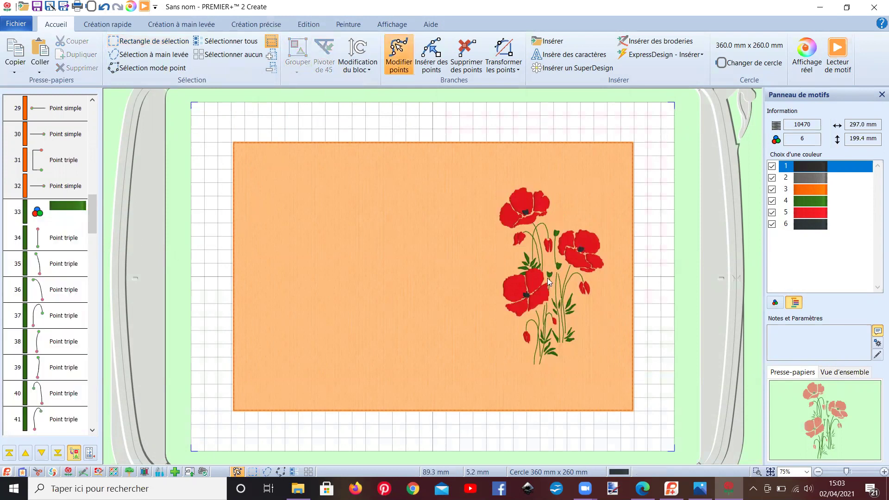
pyautogui.click(68, 207)
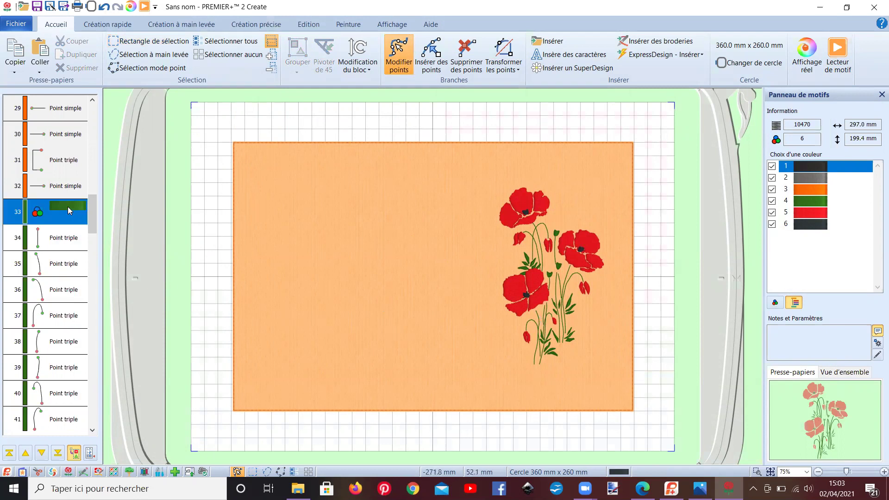
# Select all the poppy objects from 33 to 105 and group them together.
pyautogui.moveTo(89, 217); pyautogui.dragTo(86, 413)
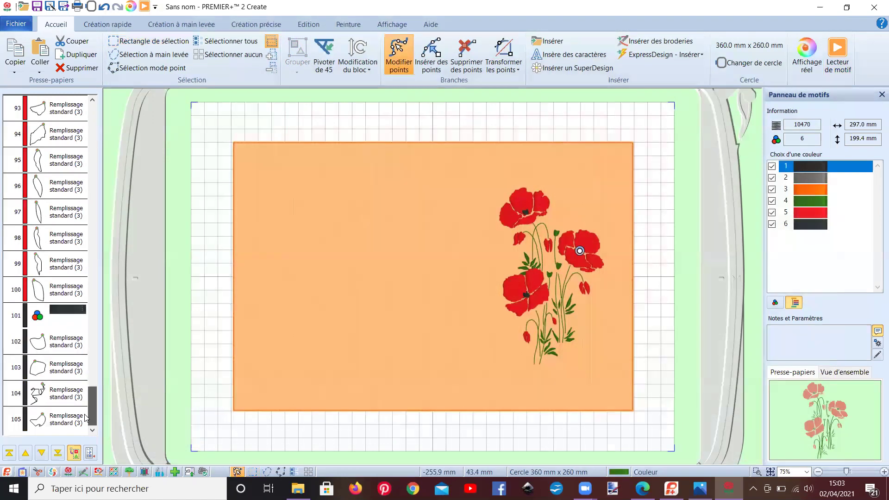
pyautogui.moveTo(86, 429); pyautogui.dragTo(78, 430)
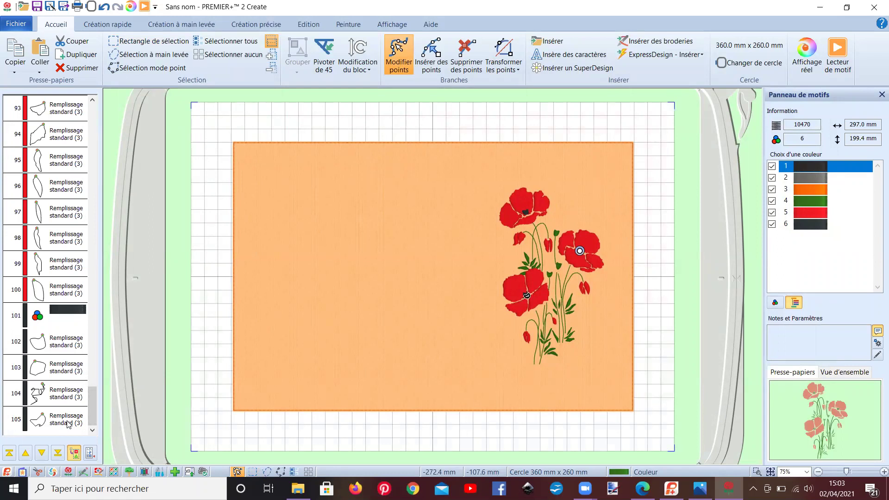
pyautogui.keyDown('shift'); pyautogui.click(67, 424); pyautogui.keyUp('shift')
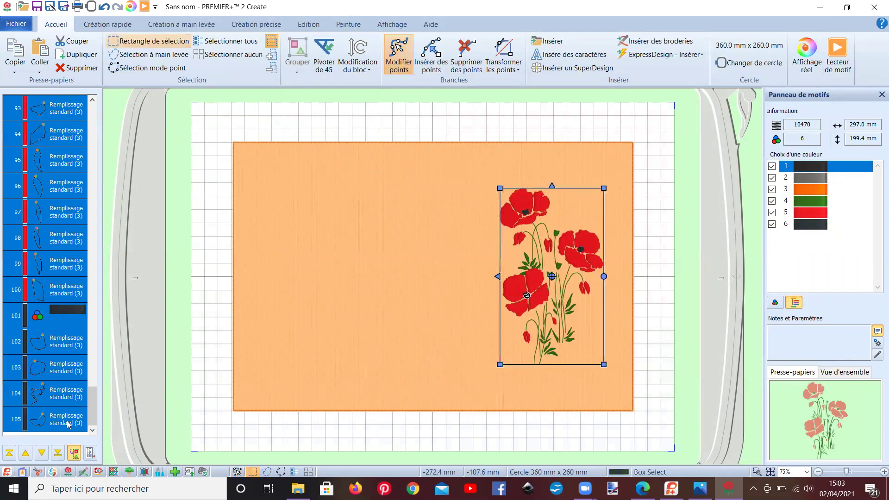
pyautogui.click(297, 72)
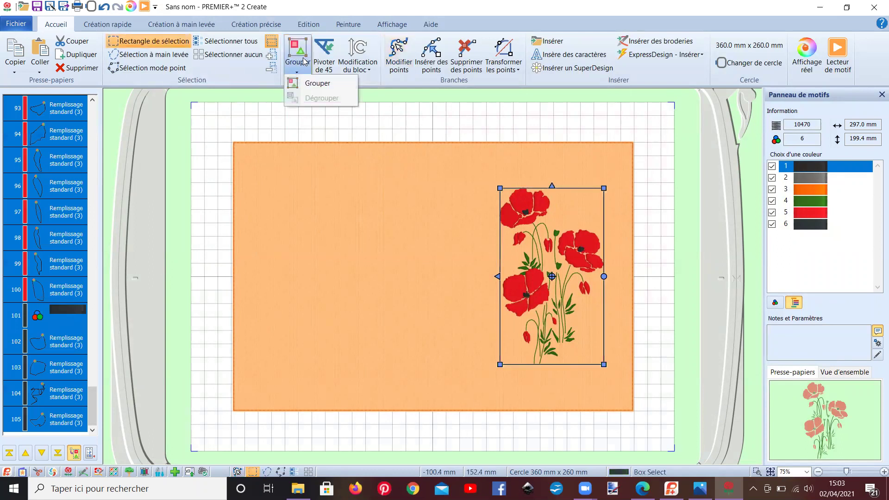
pyautogui.click(316, 81)
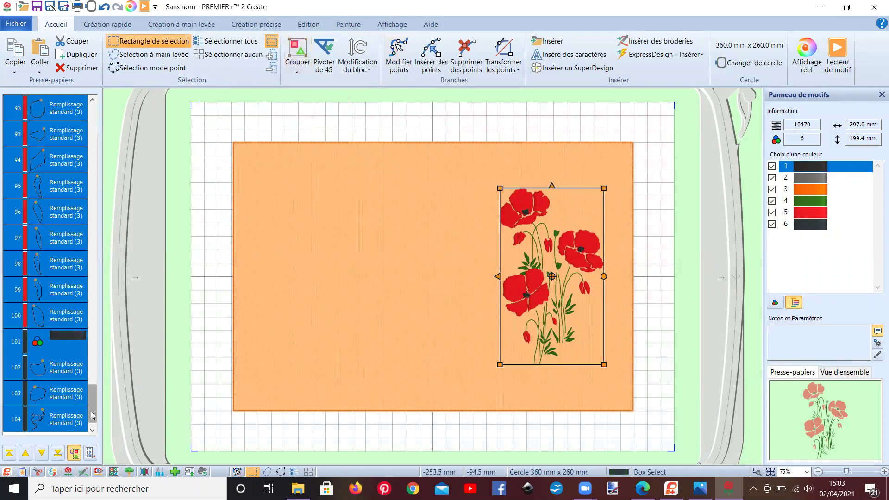
# Cut the poppy group and paste it after the Point simple outline 18, ahead of the orange closing group.
pyautogui.moveTo(93, 407); pyautogui.dragTo(101, 178)
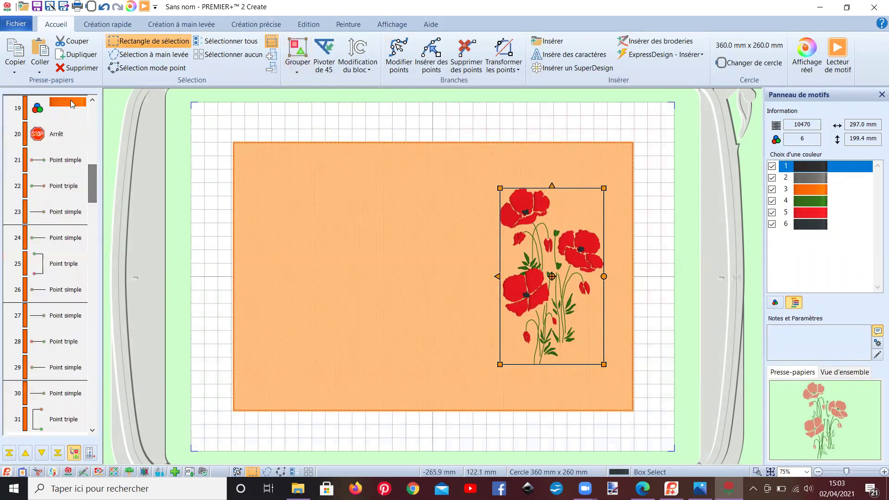
pyautogui.press('Delete')
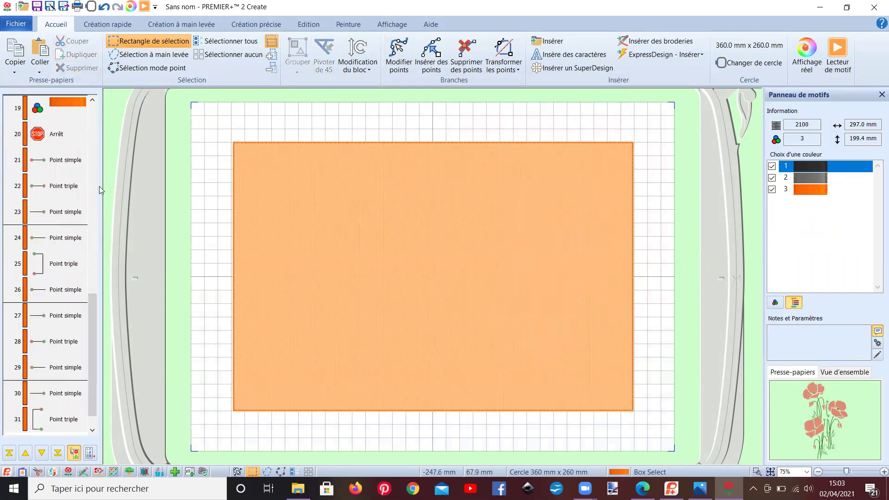
pyautogui.moveTo(92, 343); pyautogui.dragTo(95, 305)
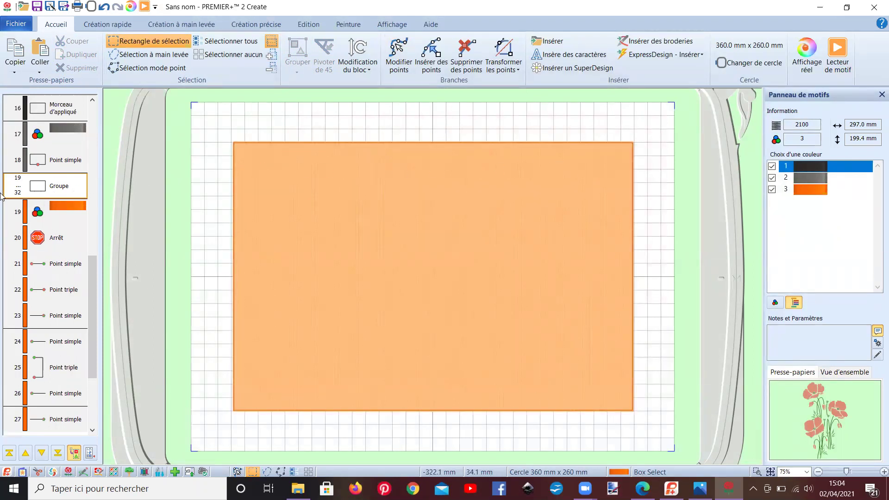
pyautogui.click(19, 172)
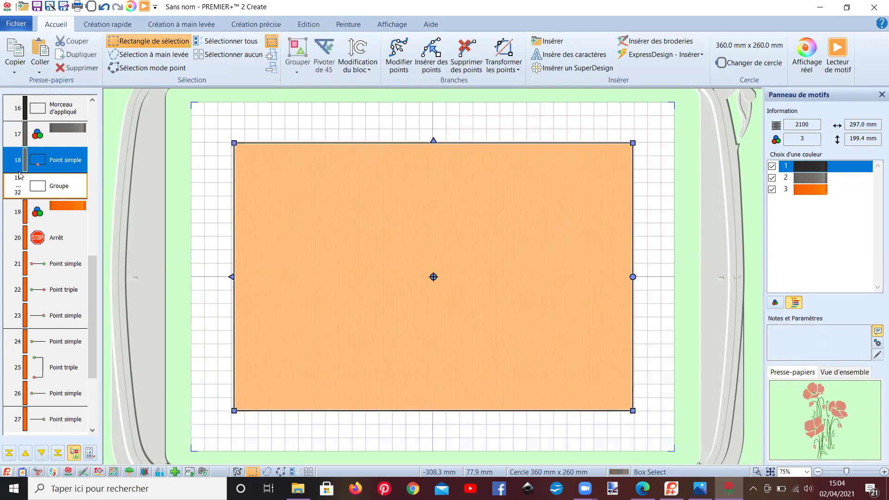
pyautogui.rightClick(19, 173)
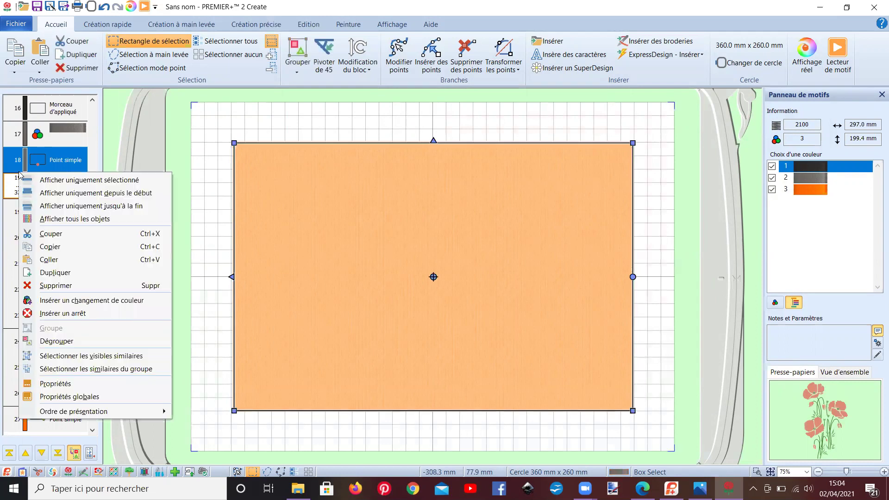
pyautogui.click(49, 259)
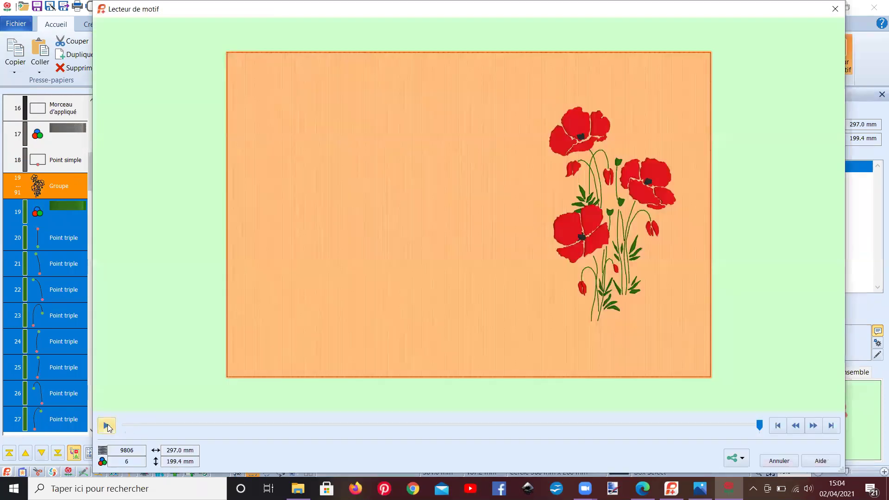
# Fast-forward through the stitch-out in the Lecteur de motif to check the order of the poppies and the orange closing outline.
pyautogui.click(107, 425)
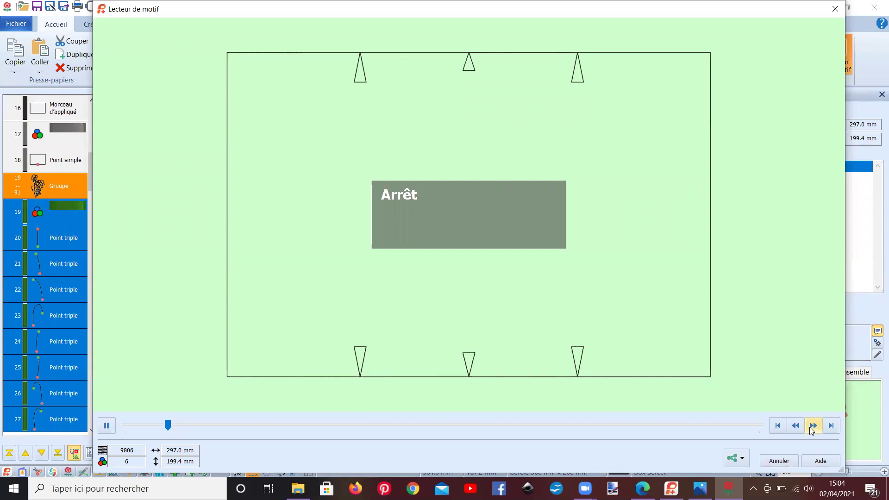
pyautogui.click(809, 427)
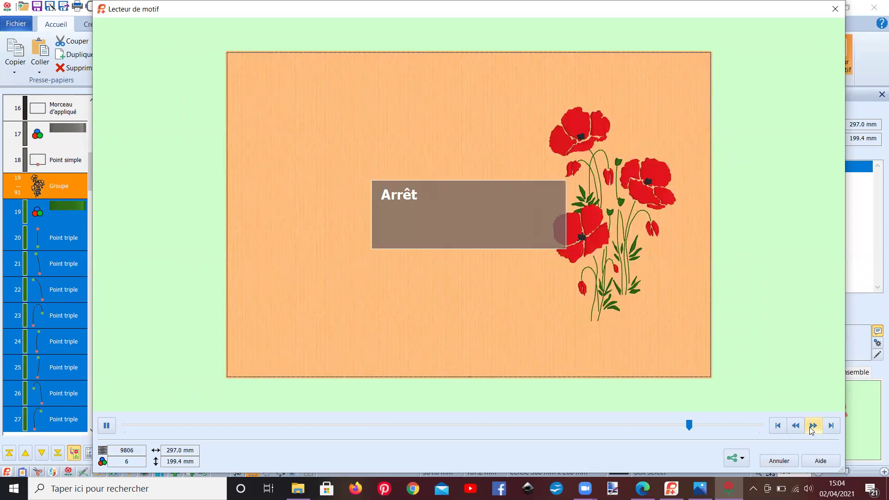
pyautogui.click(809, 427)
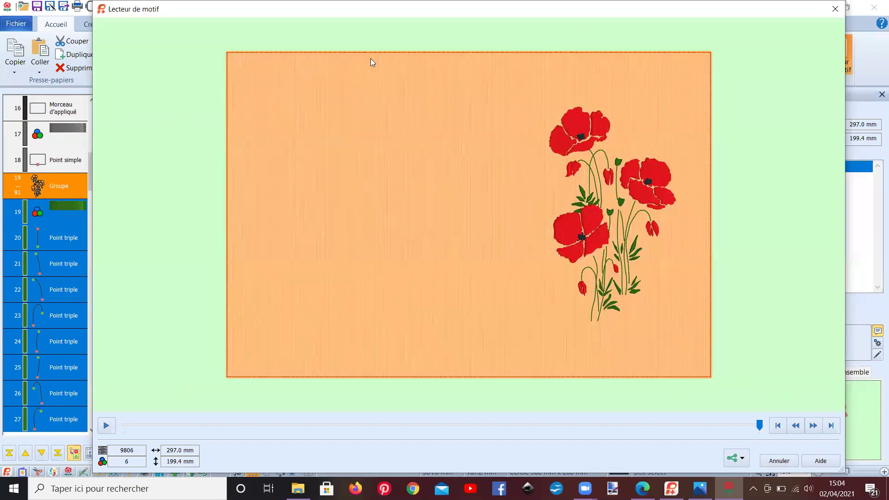
pyautogui.click(835, 9)
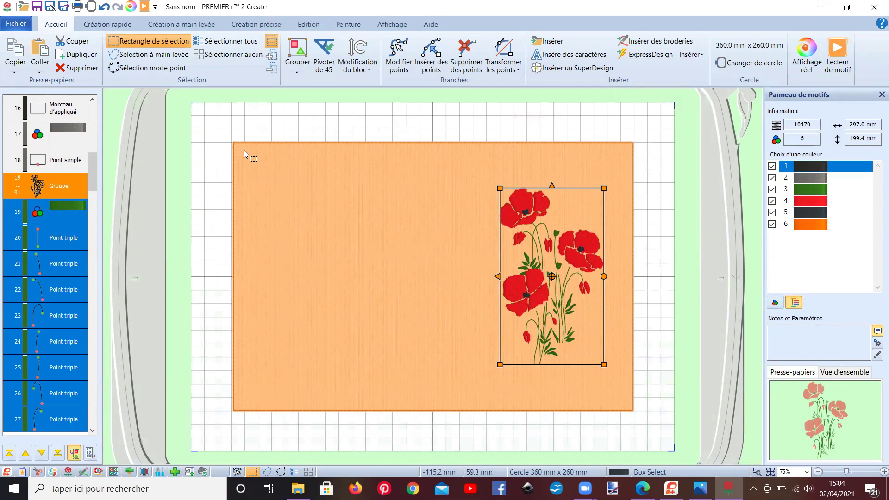
# Save the notebook cover as an EDO file named carnet coq in the Edo > AAA VIDEOS folder.
pyautogui.click(21, 24)
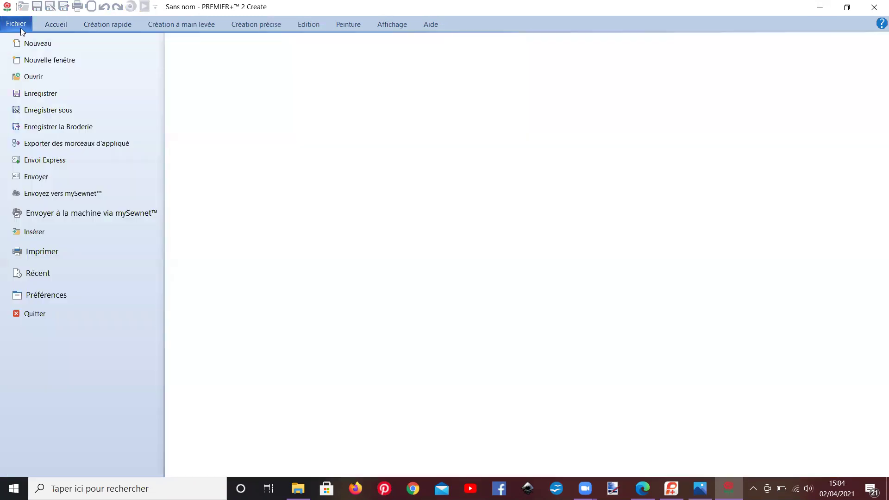
pyautogui.click(48, 110)
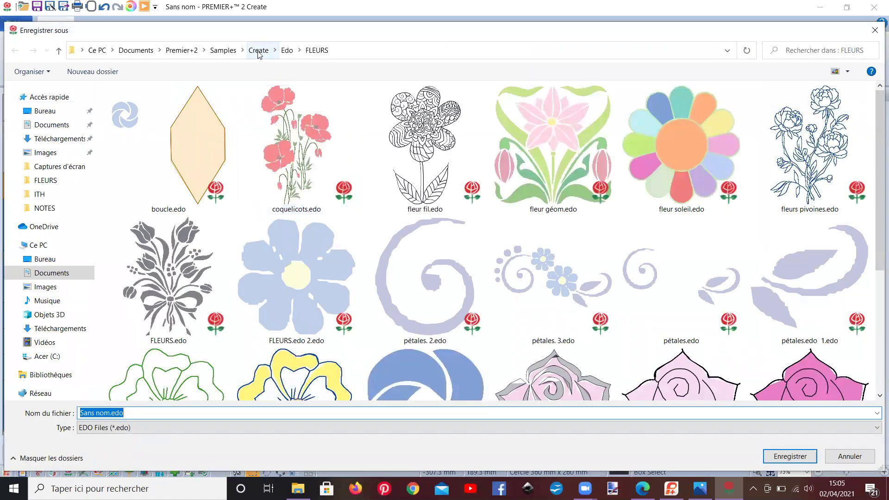
pyautogui.click(285, 51)
pyautogui.doubleClick(166, 105)
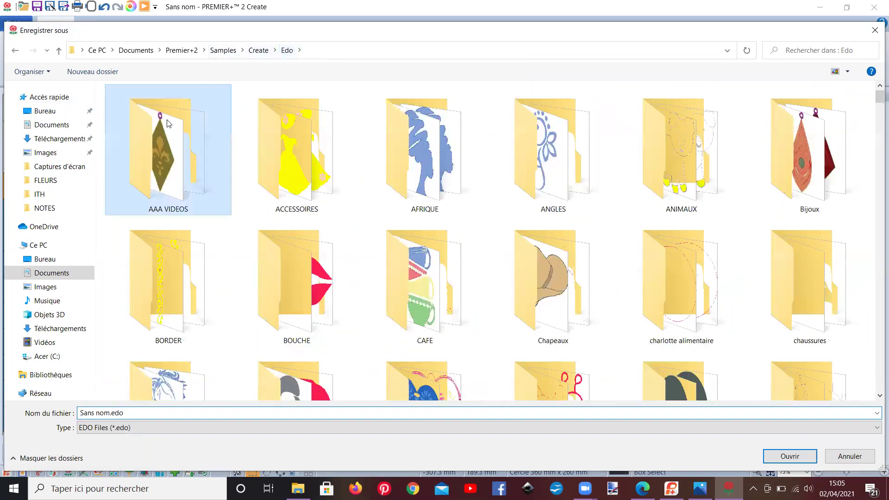
pyautogui.click(152, 414)
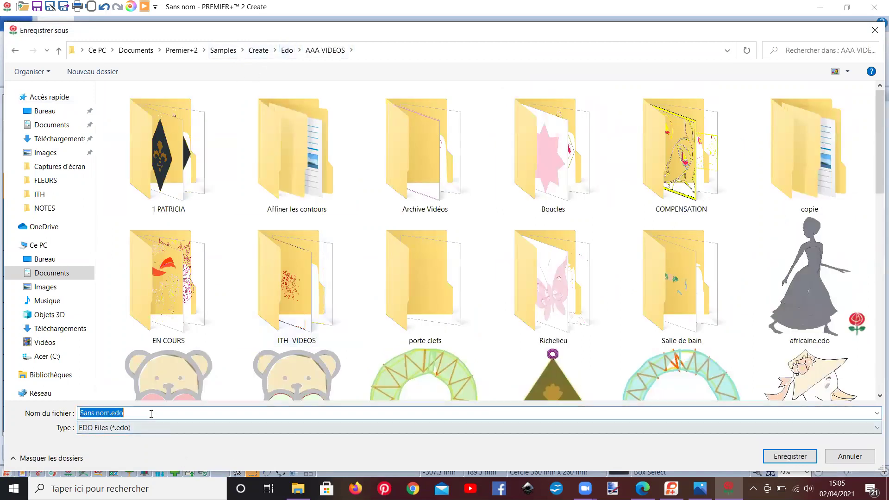
pyautogui.write('carn')
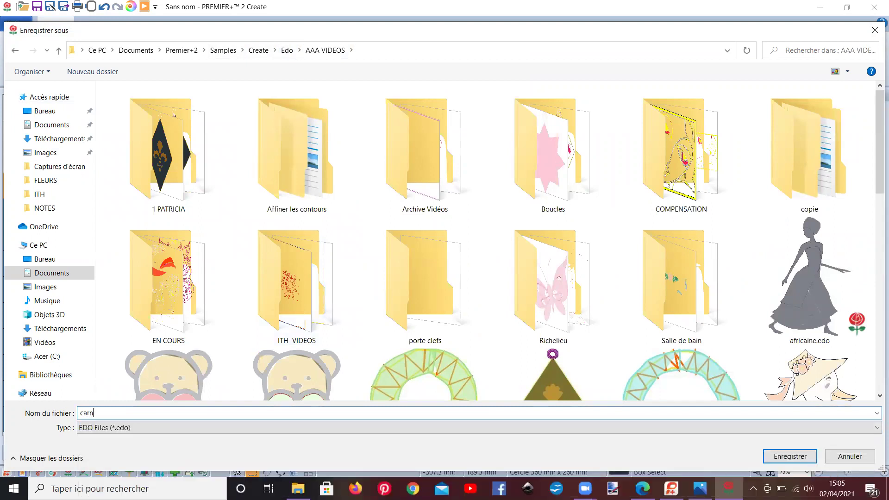
pyautogui.write('et coq')
pyautogui.press('Return')
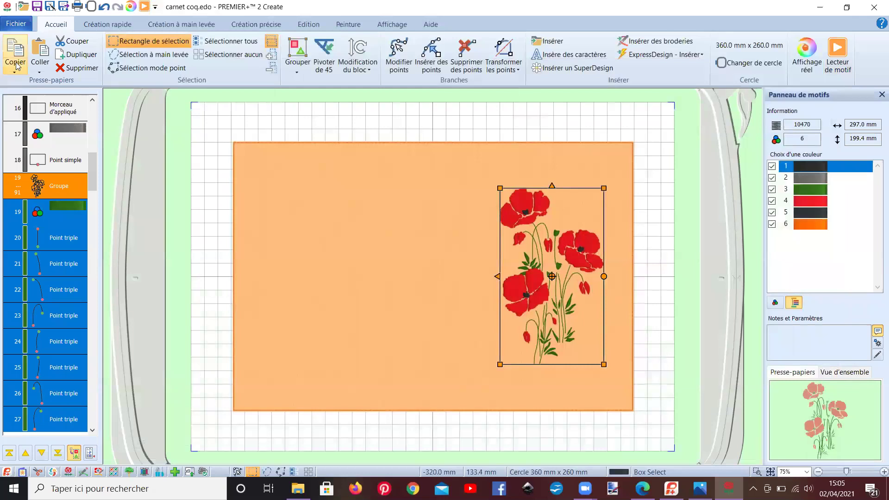
# Export the embroidery in Husqvarna Viking / Pfaff format as carnet coqExportée.vp3 to the 1 vidéo folder of AA VIP ORCKI.
pyautogui.click(11, 27)
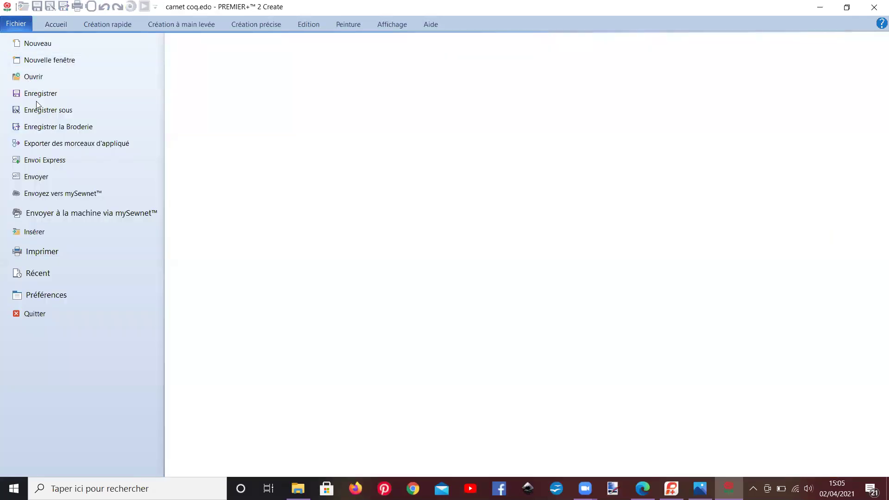
pyautogui.click(46, 127)
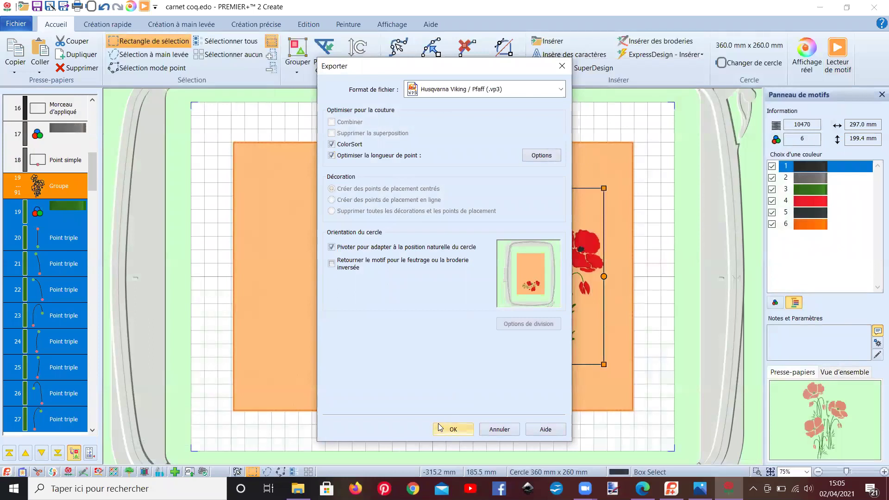
pyautogui.click(440, 428)
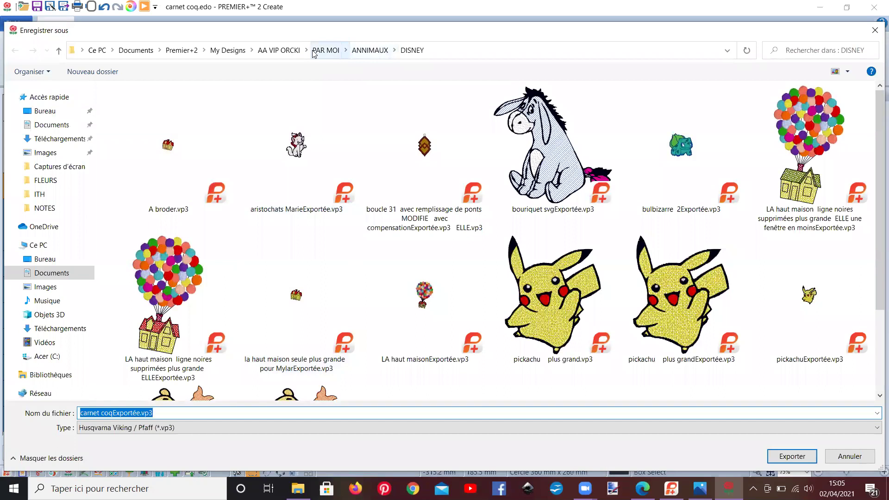
pyautogui.click(279, 50)
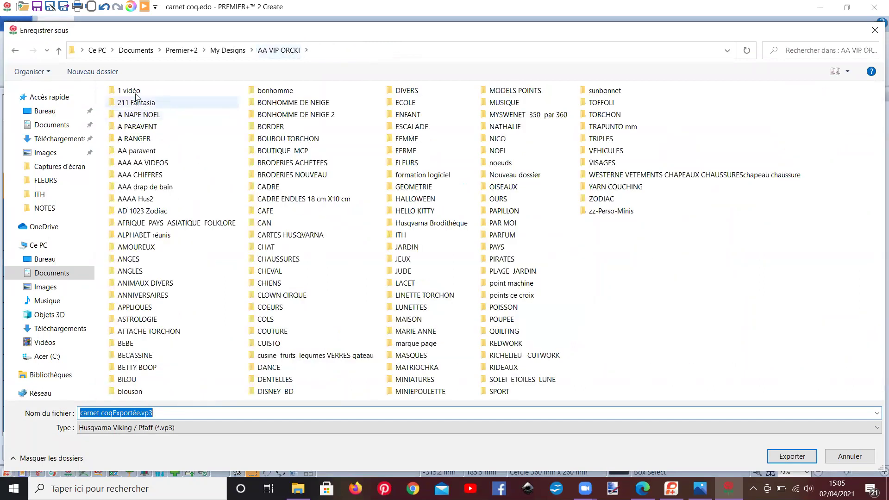
pyautogui.doubleClick(132, 91)
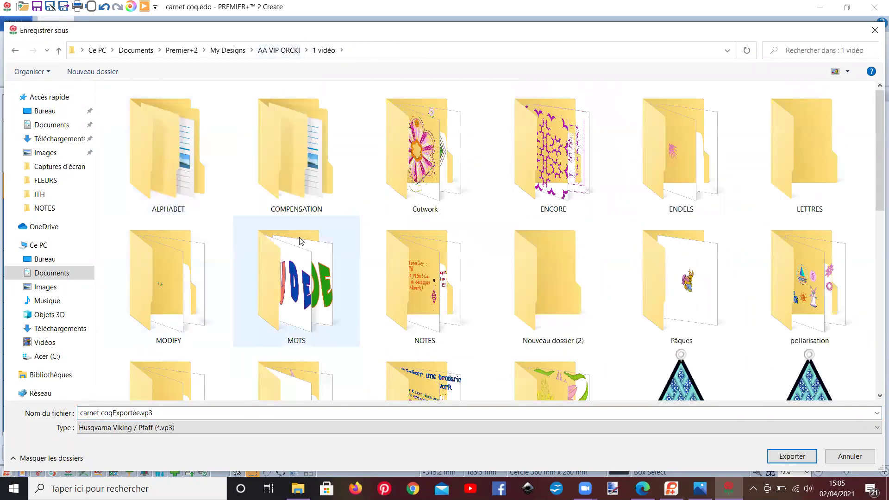
pyautogui.scroll(-10, 300, 240)
pyautogui.click(792, 456)
pyautogui.press('Return')
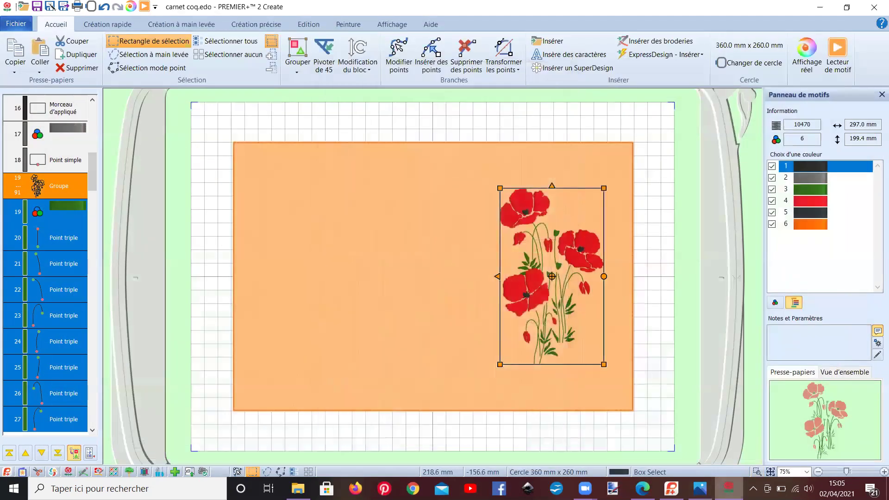
# Switch to Photos to compare the original Sketch Book cover with the poppy version.
pyautogui.hotkey('alt', 'Tab')
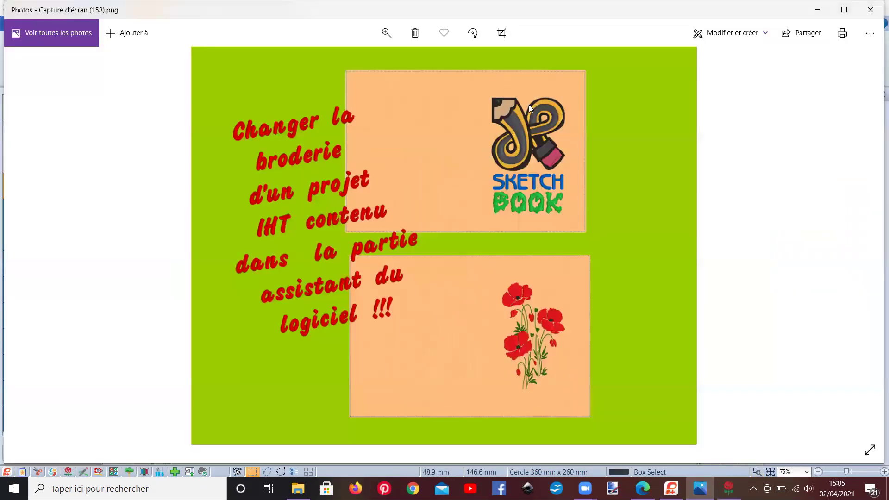